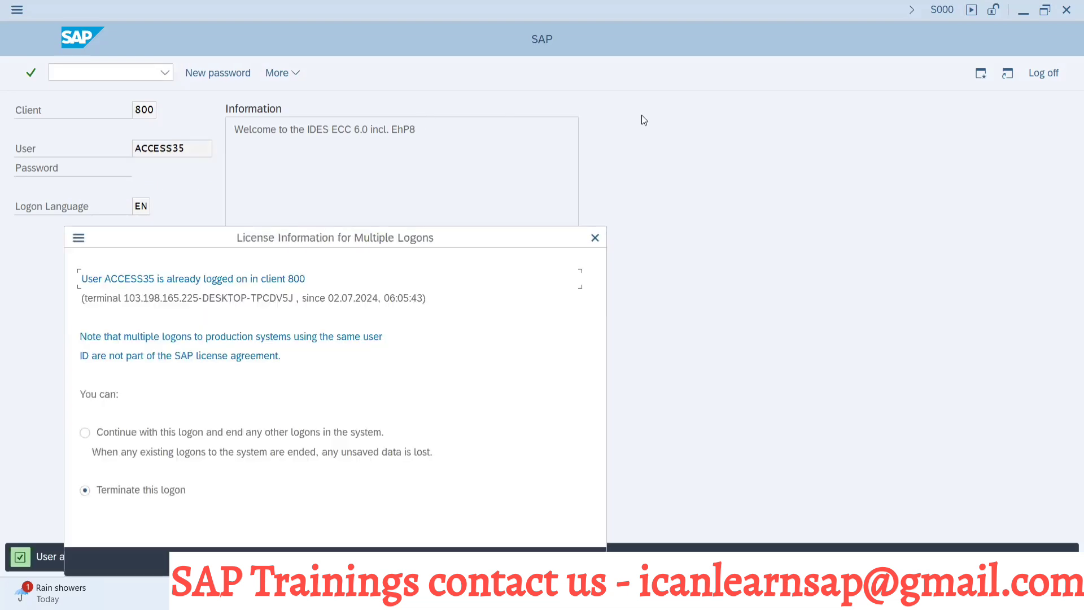
Continue with this logon, ending other sessions, and start transaction CS03
click(84, 434)
key(Return)
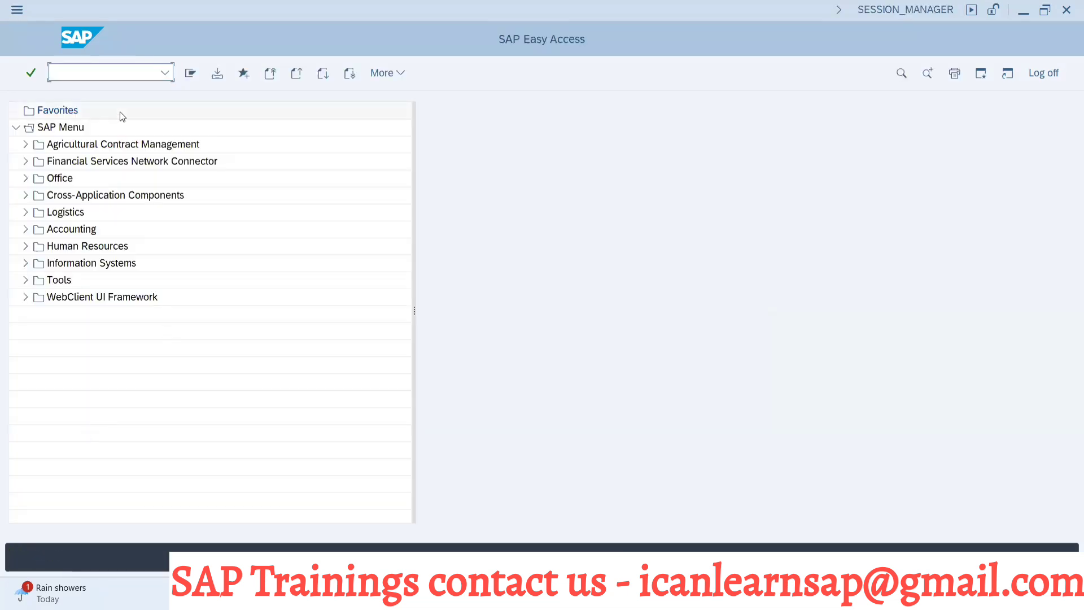
text(ca03)
key(BackSpace)
key(BackSpace)
key(BackSpace)
text(s03)
key(Return)
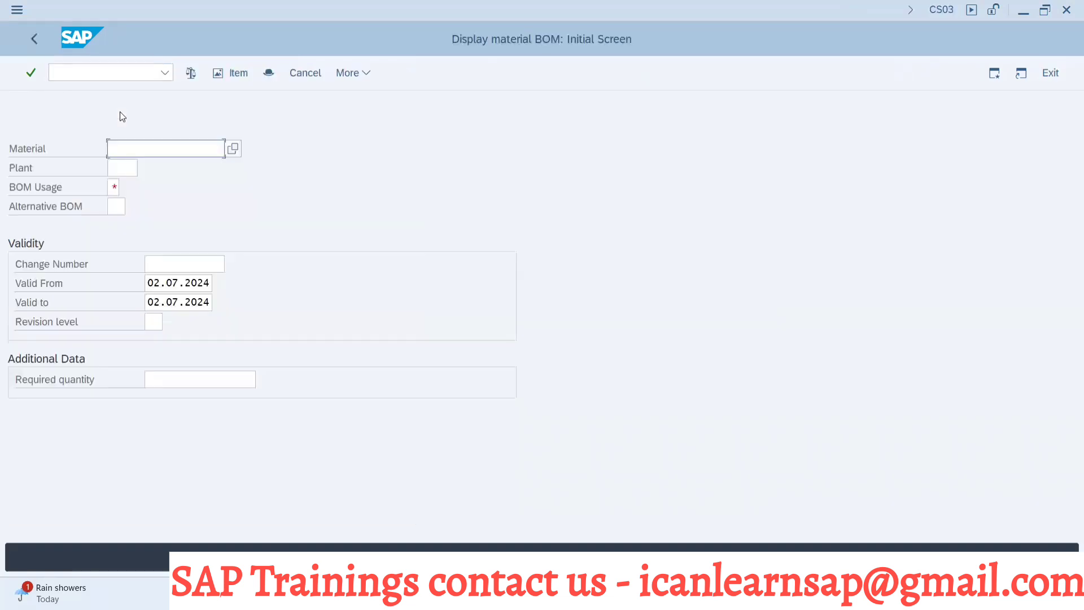
Display LAPTOP-B14's five-component BOM for plant 1000, usage 1, alternative 1, then go back
click(125, 155)
click(126, 168)
click(128, 168)
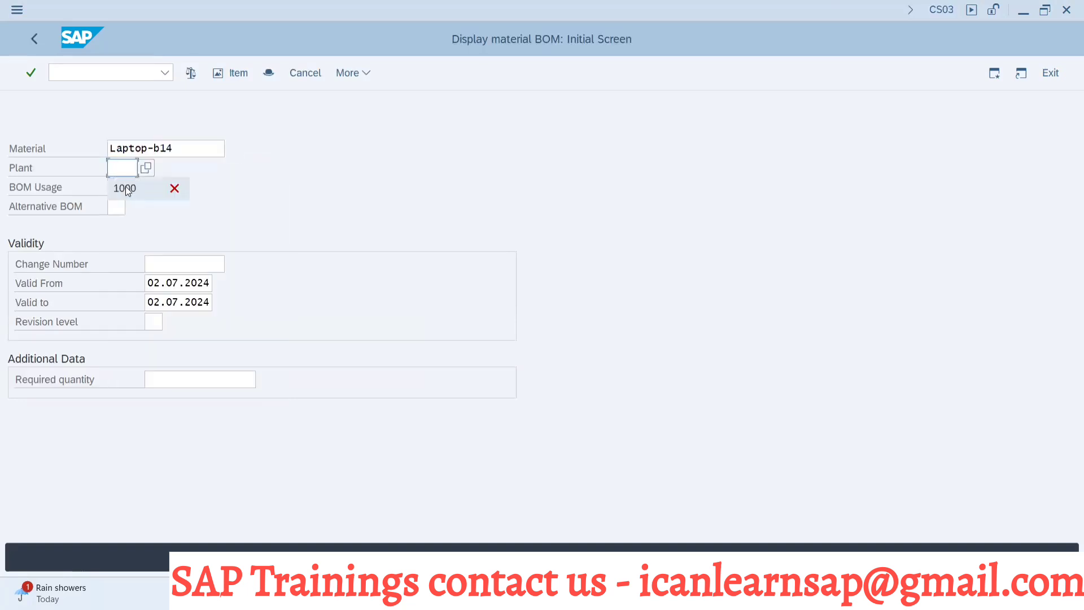
click(119, 188)
click(116, 188)
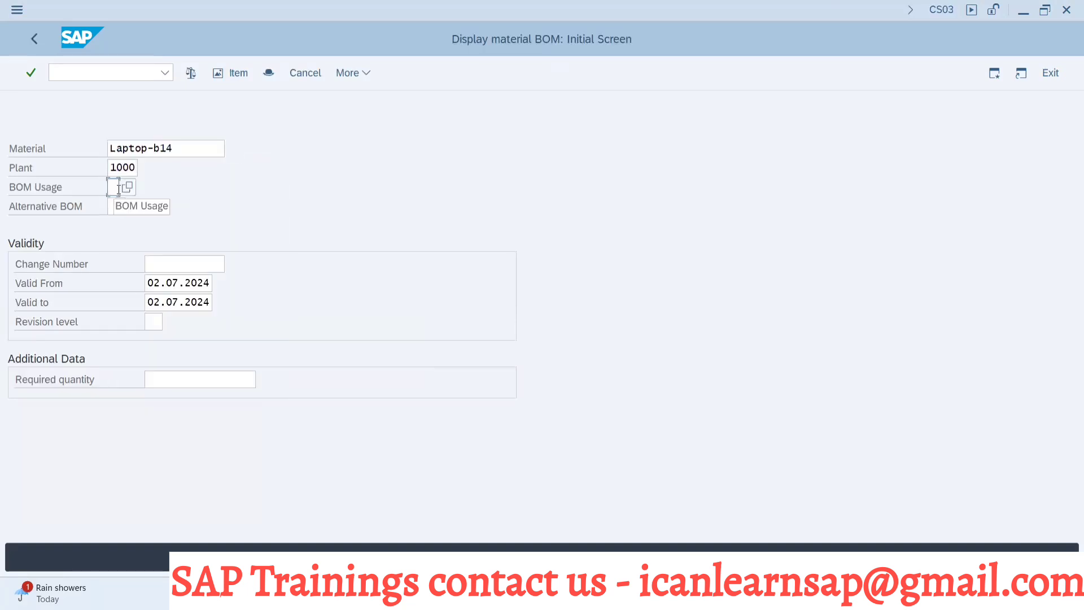
text(1)
click(116, 206)
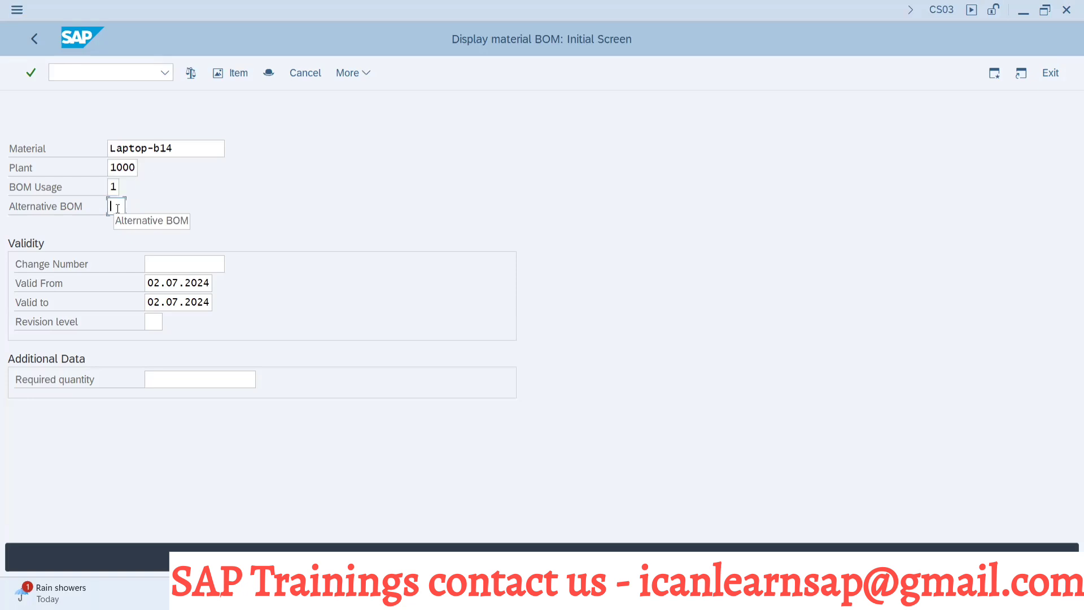
text(1)
key(Return)
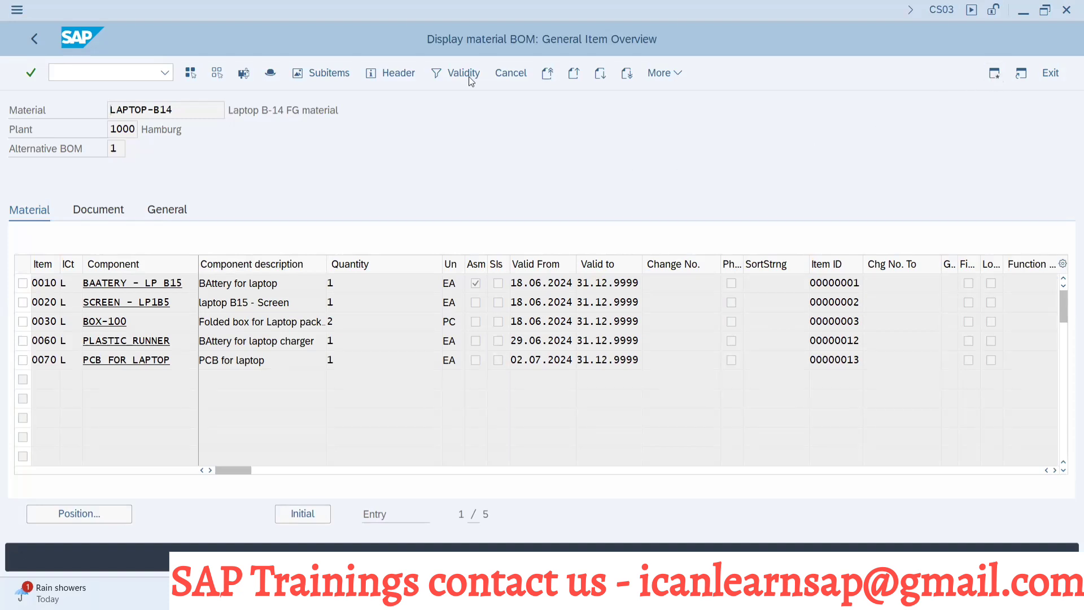
key(shift+F3)
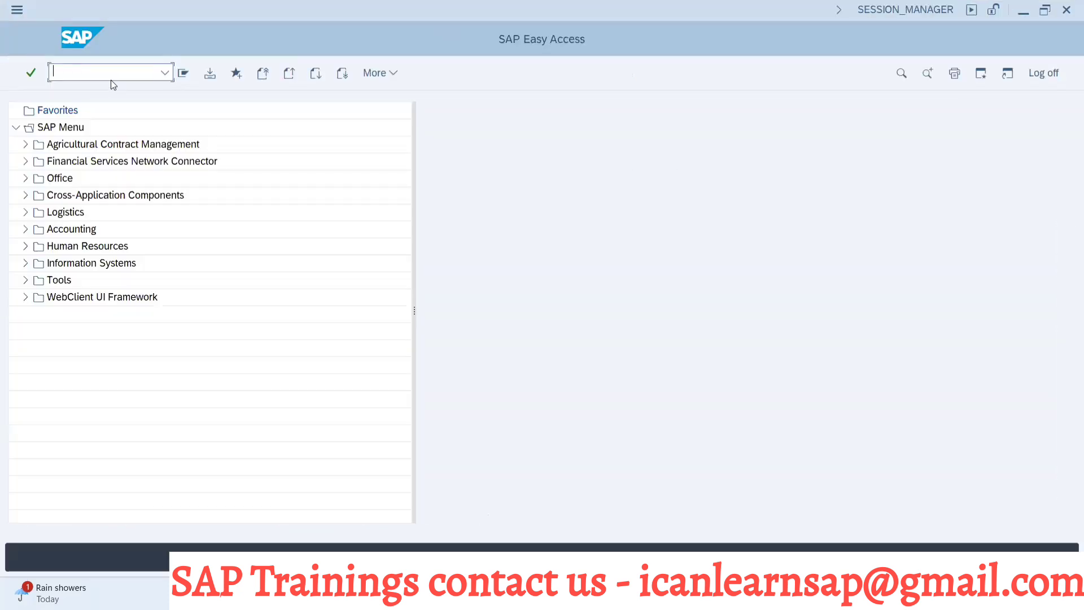
Look up LAPTOP-B144's BOM in CS03, acknowledging its deletion-flag notice
text(cs03)
key(Return)
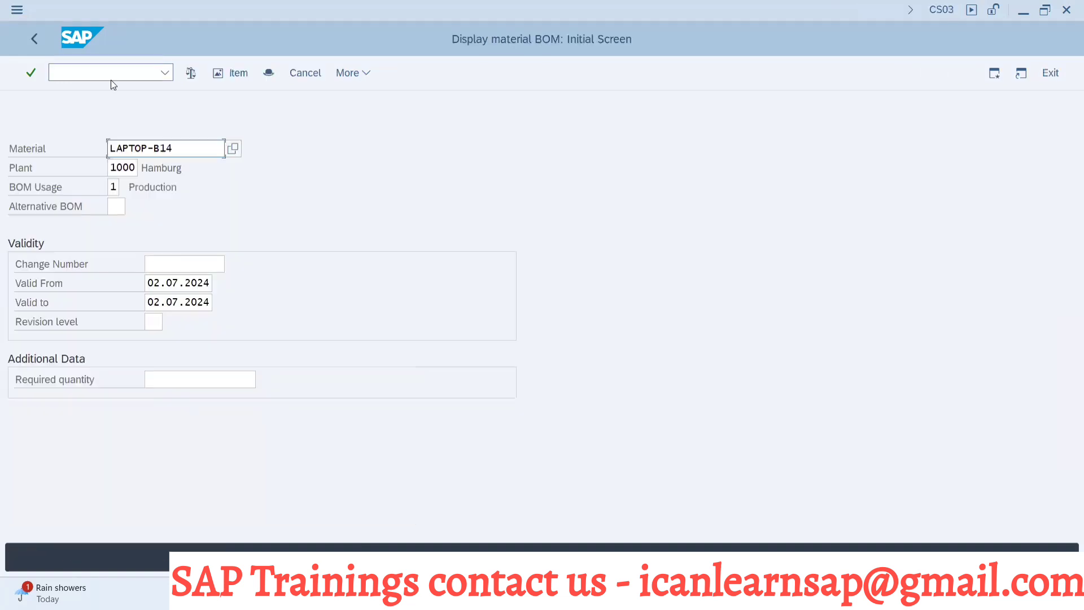
click(186, 149)
text(4)
key(Return)
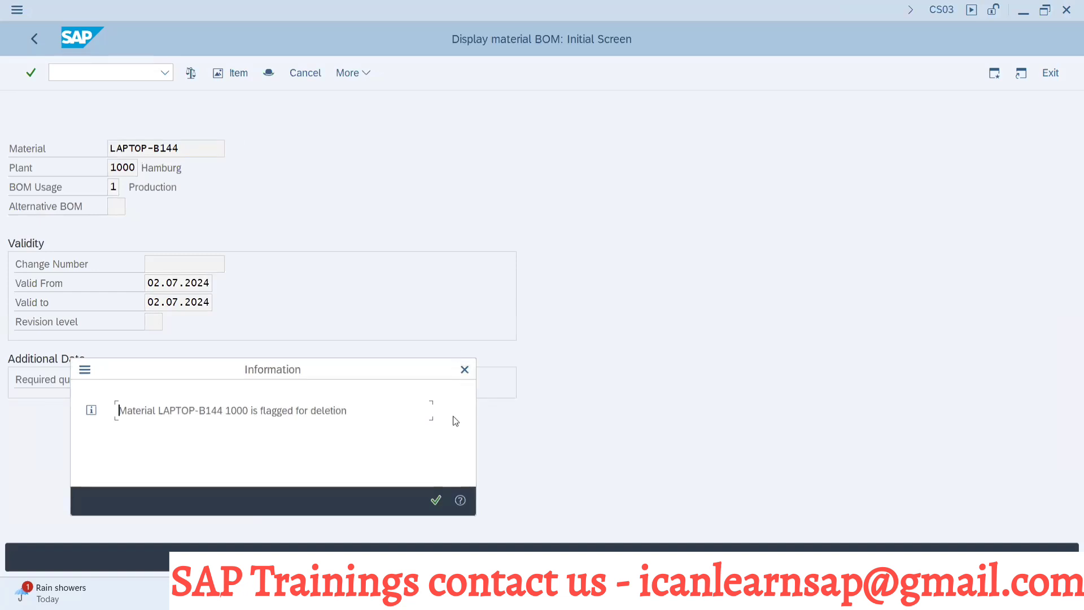
click(435, 500)
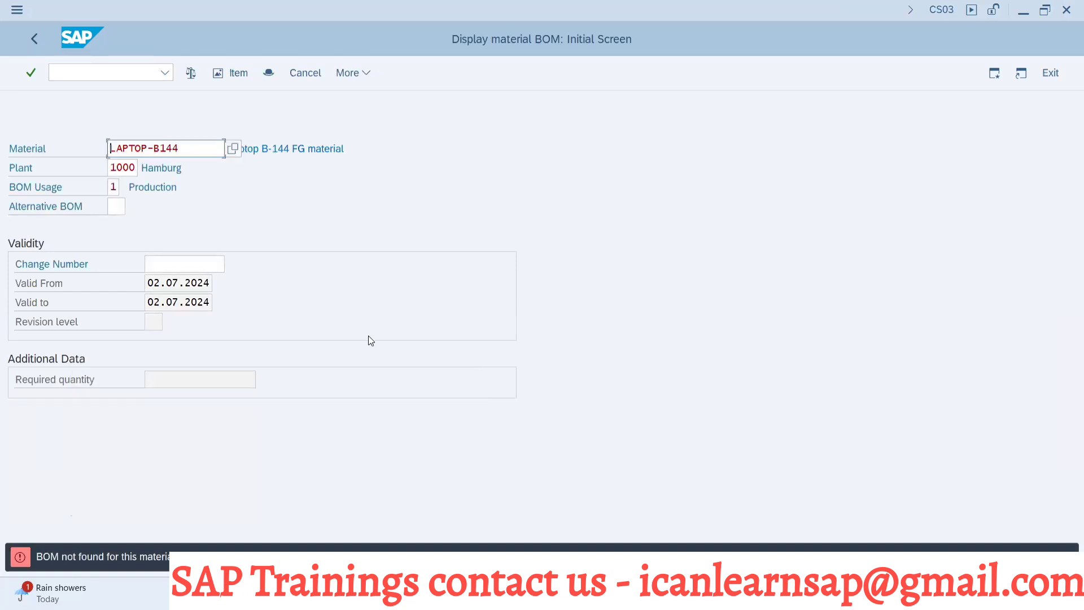
key(Return)
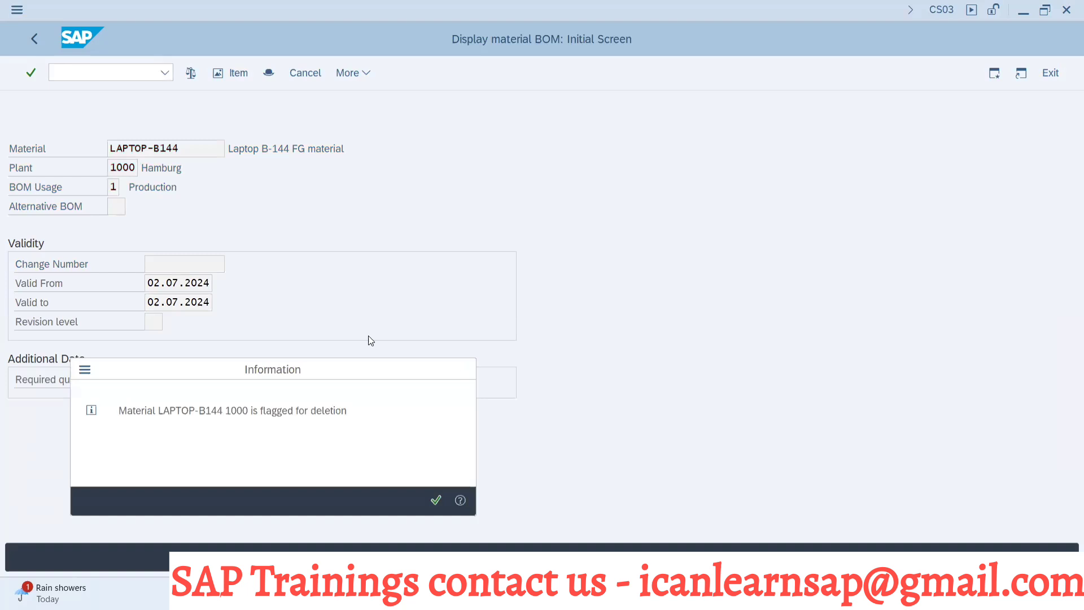
key(Return)
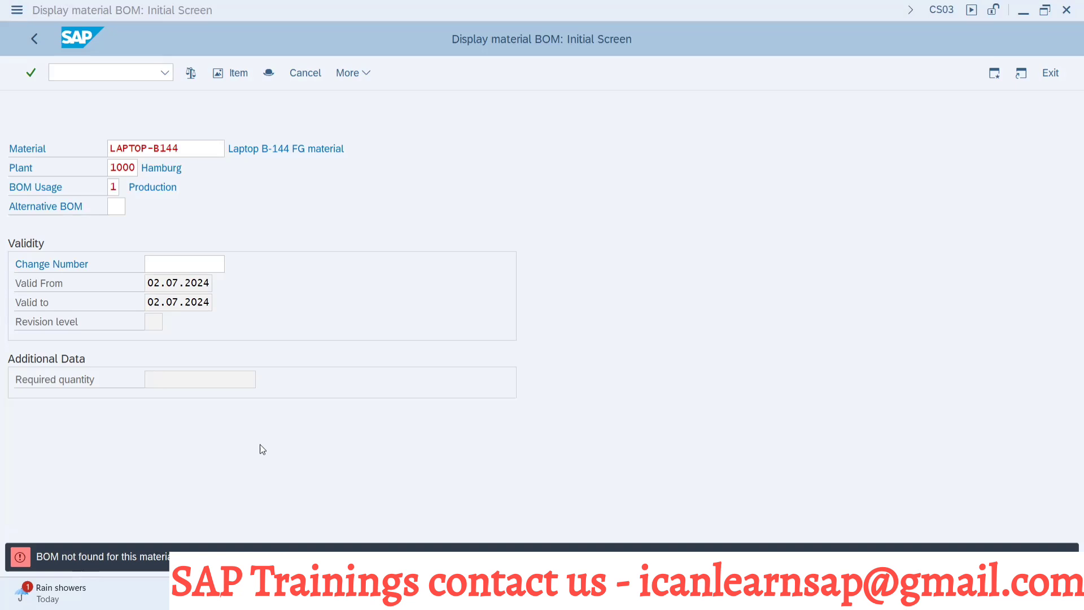
Return to the CS03 entry screen and start correcting the material number
click(121, 209)
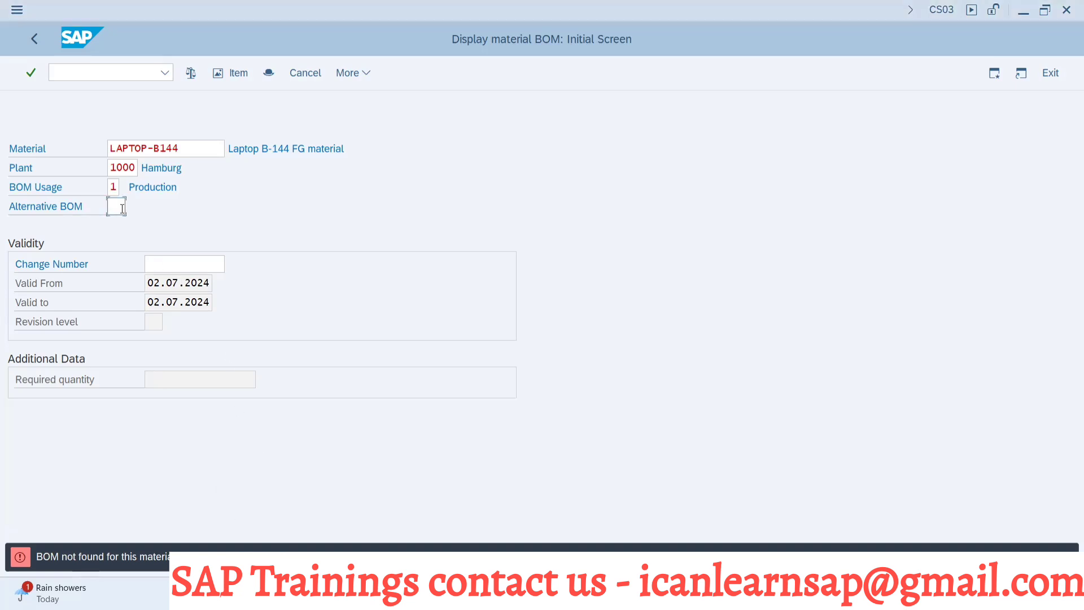
click(184, 151)
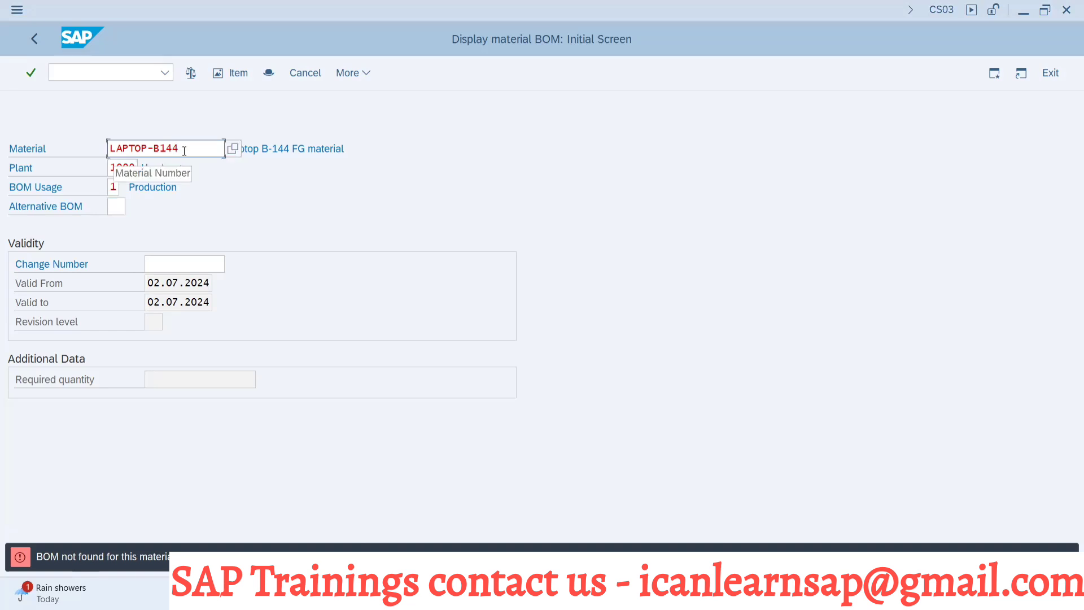
key(BackSpace)
key(BackSpace)
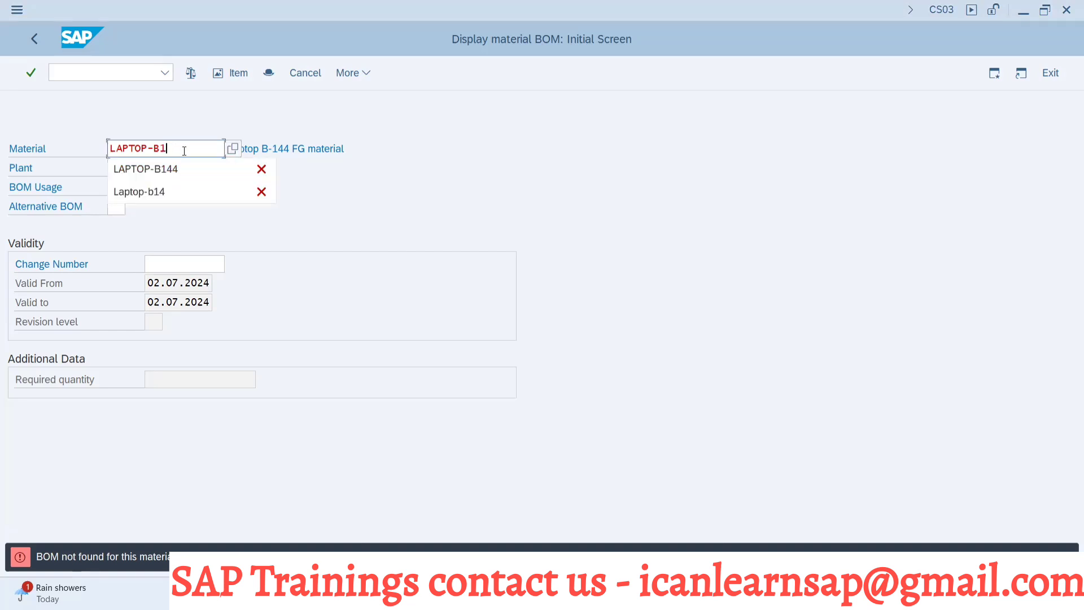
Display LAPTOP-B14's alternative BOM 2 with its three components
click(168, 187)
key(Return)
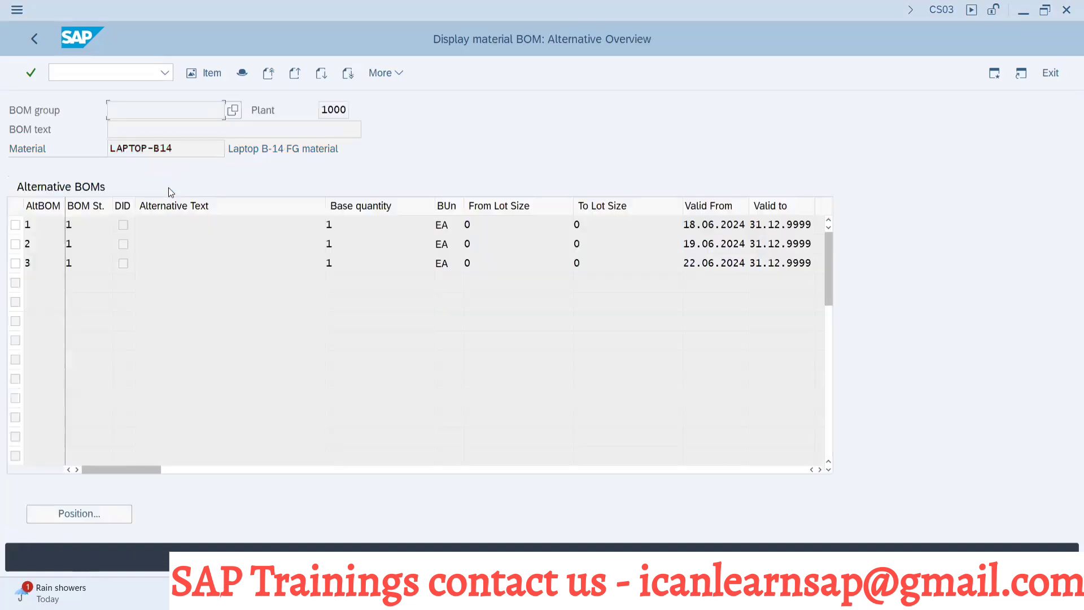
double_click(76, 246)
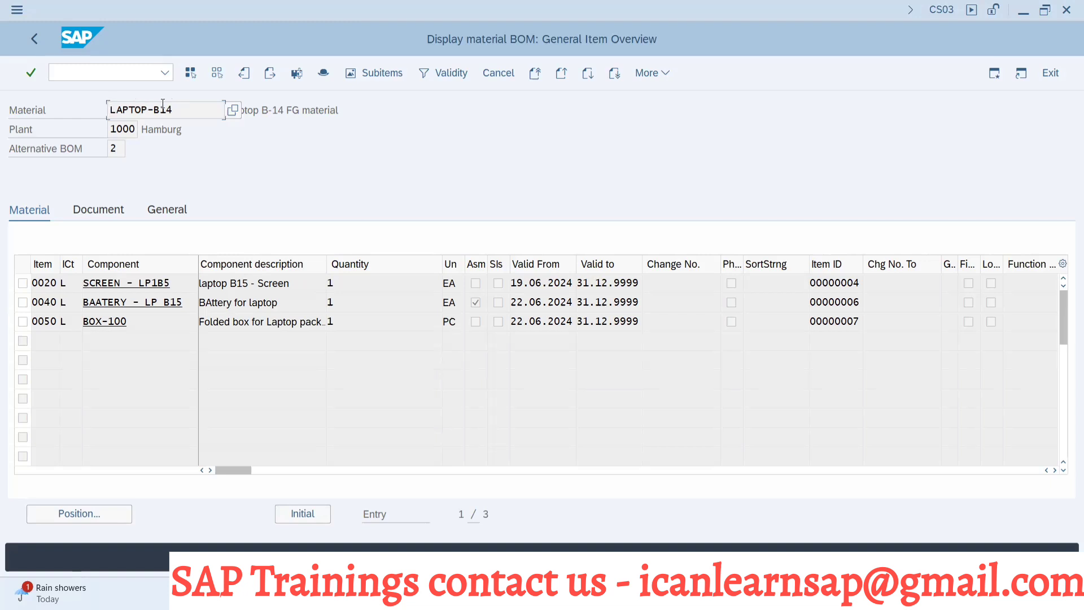
Try twice to restart the BOM display with /ncs03
click(104, 72)
text(/ncs03)
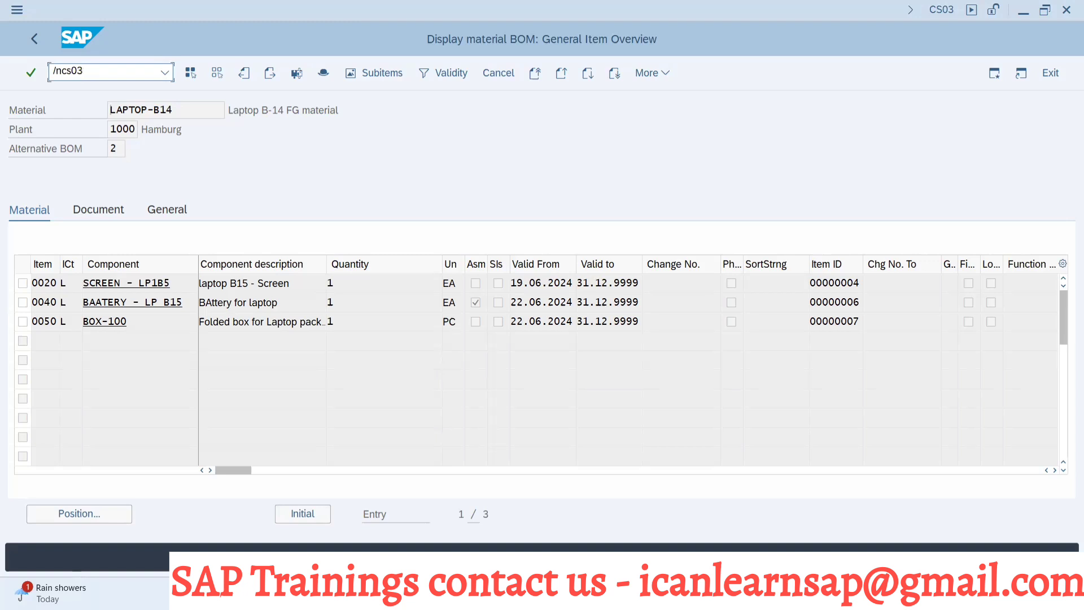
key(Return)
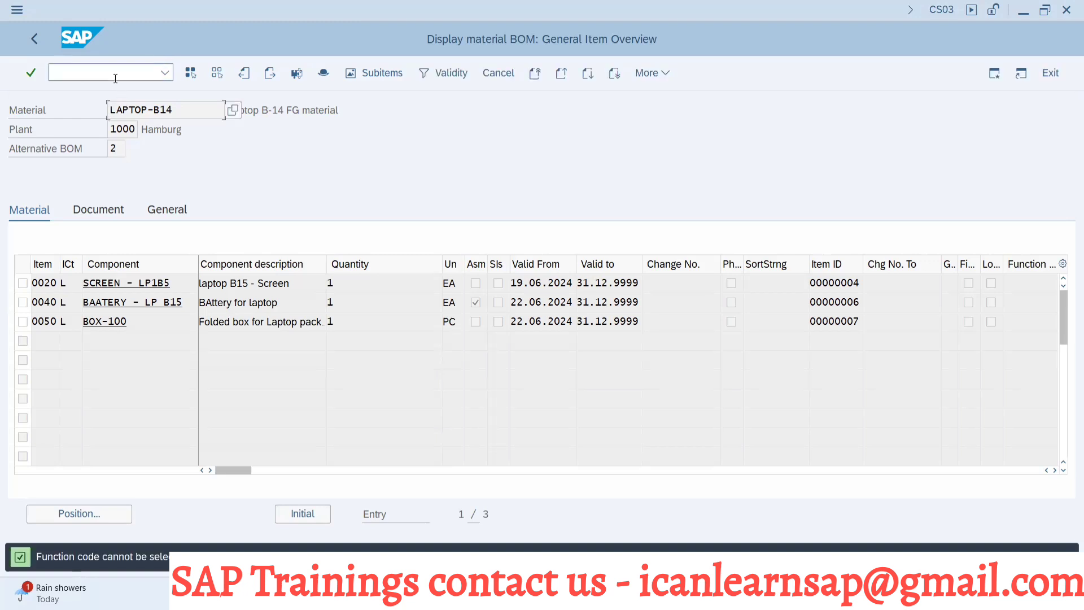
click(115, 78)
text(/ncs03)
key(Return)
Re-run CS03 for LAPTOP-B144 and acknowledge the flagged-for-deletion notice again
click(1047, 76)
text(cs03)
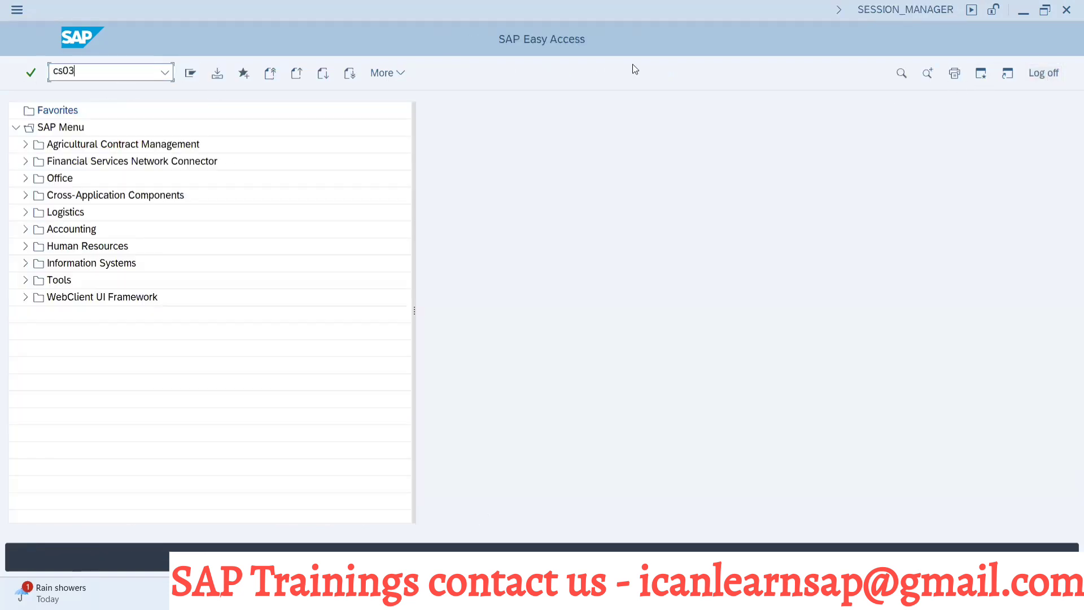
key(Return)
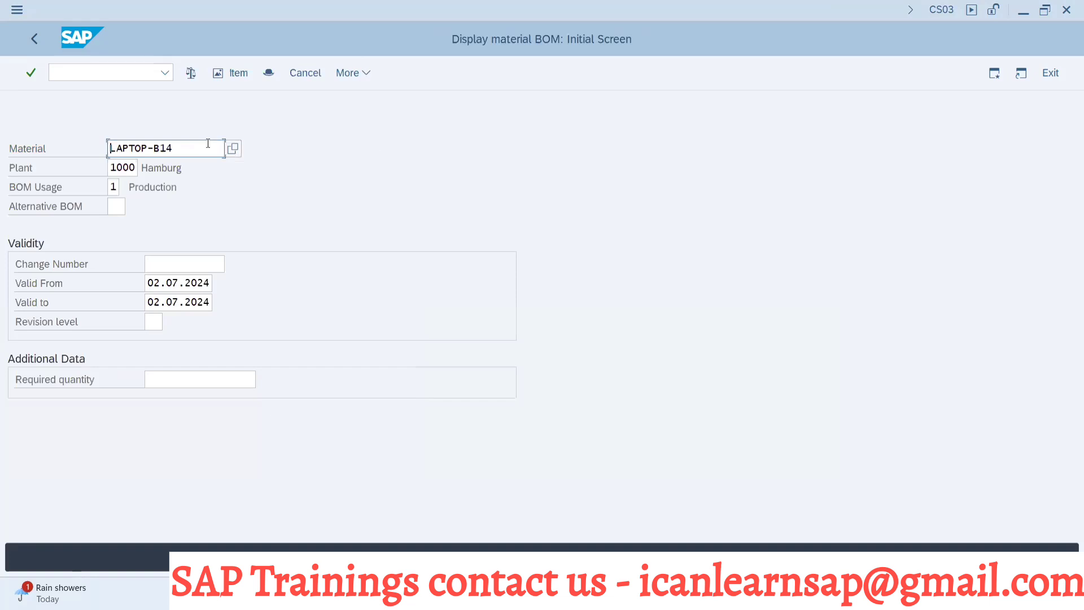
text(4)
key(Return)
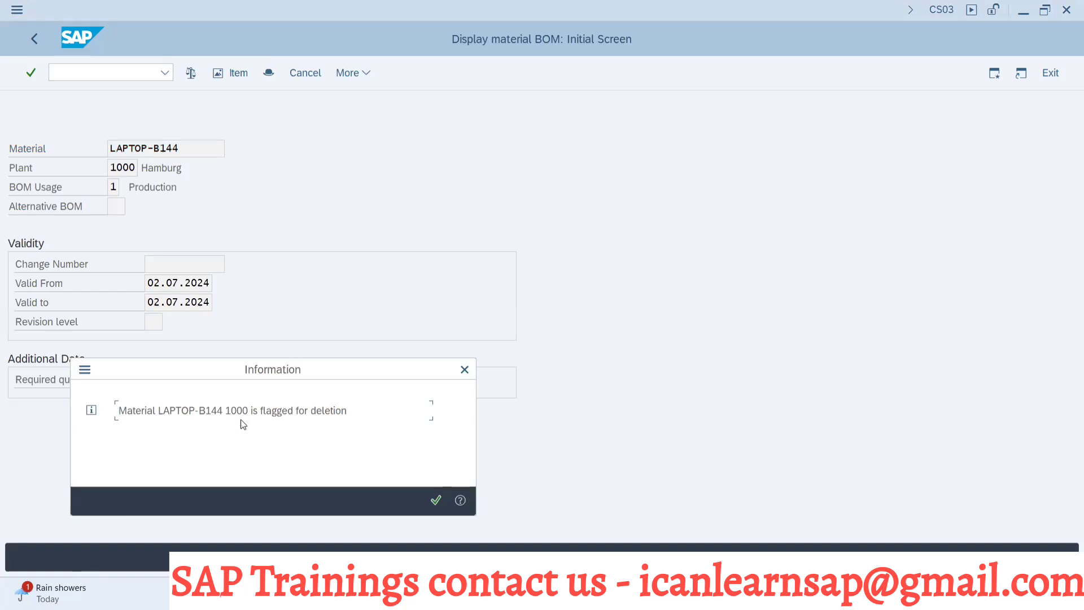
click(435, 500)
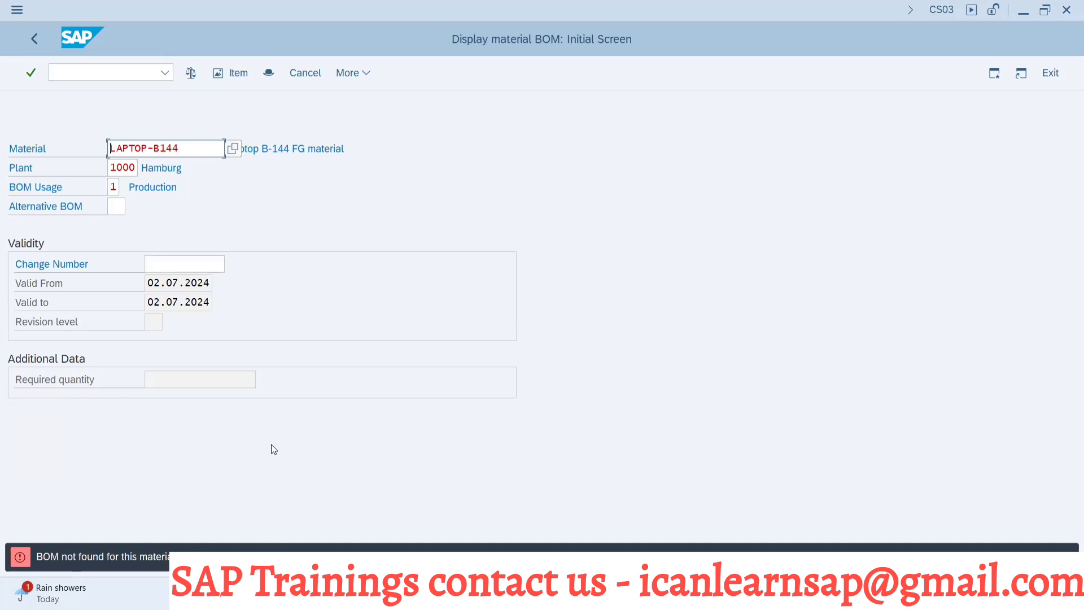
Try switching to CS01, then enter /nmm06 to flag material for deletion
click(79, 72)
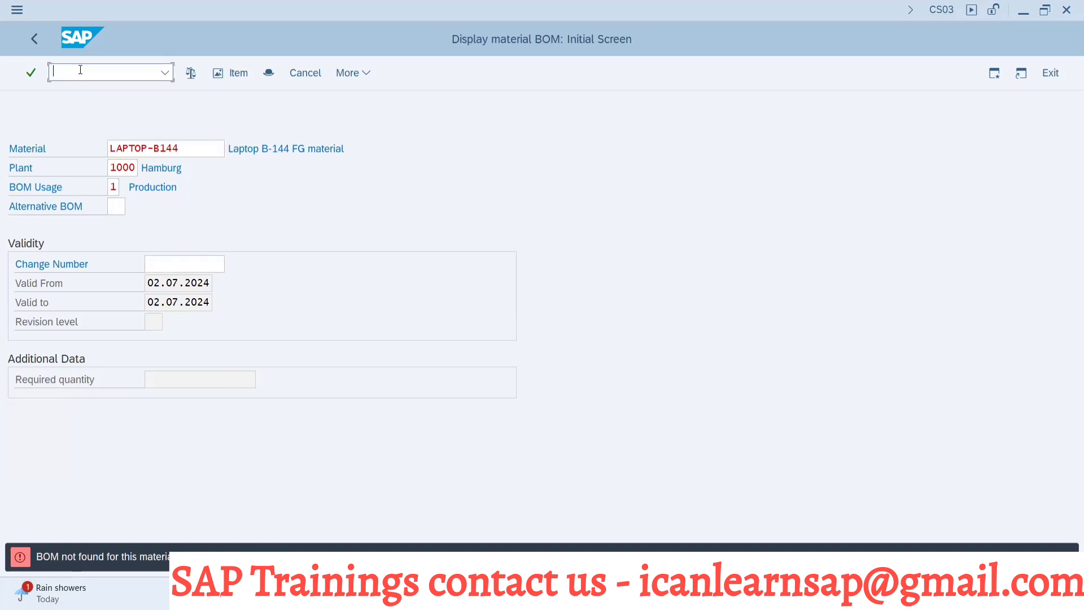
text(/nc)
key(BackSpace)
key(BackSpace)
text(ncs01)
key(Return)
key(Delete)
key(Delete)
key(Delete)
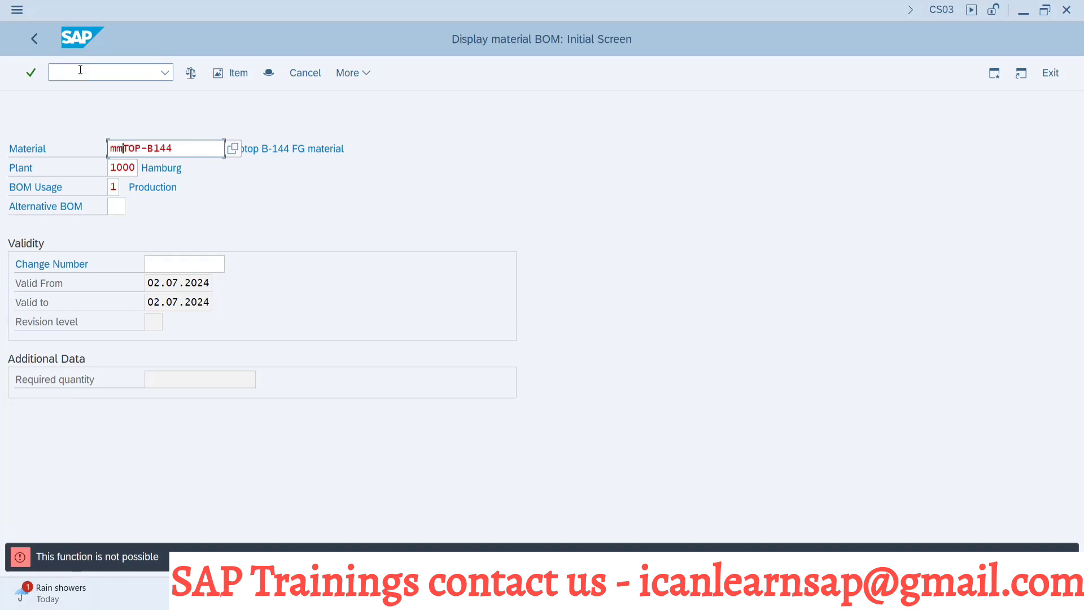
click(81, 69)
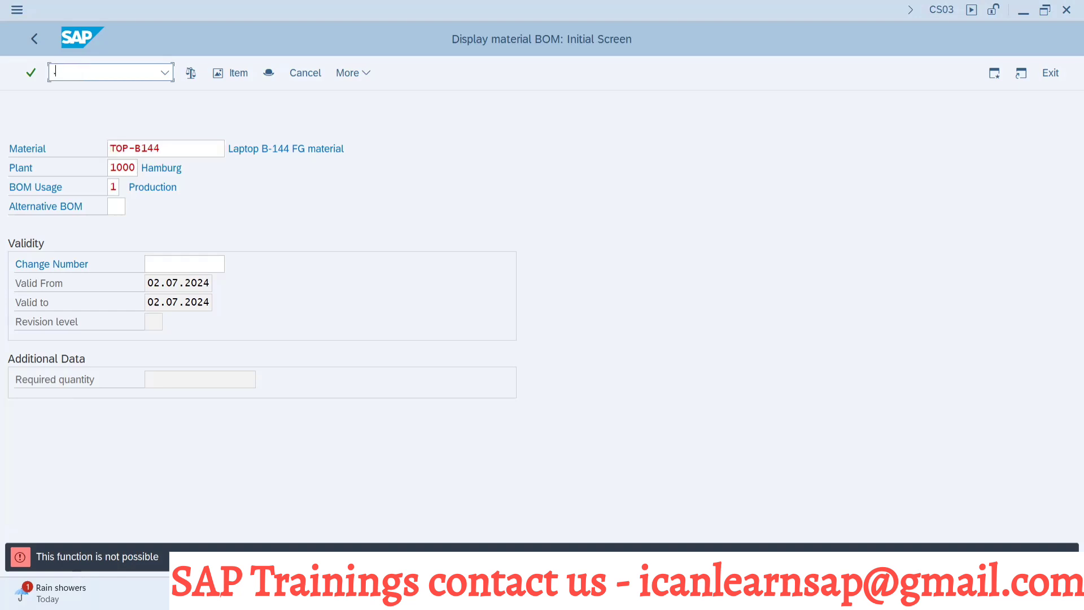
text(/nmm06)
Clear LAPTOP-B144's plant 1000 deletion flag in MM06 and save
key(Return)
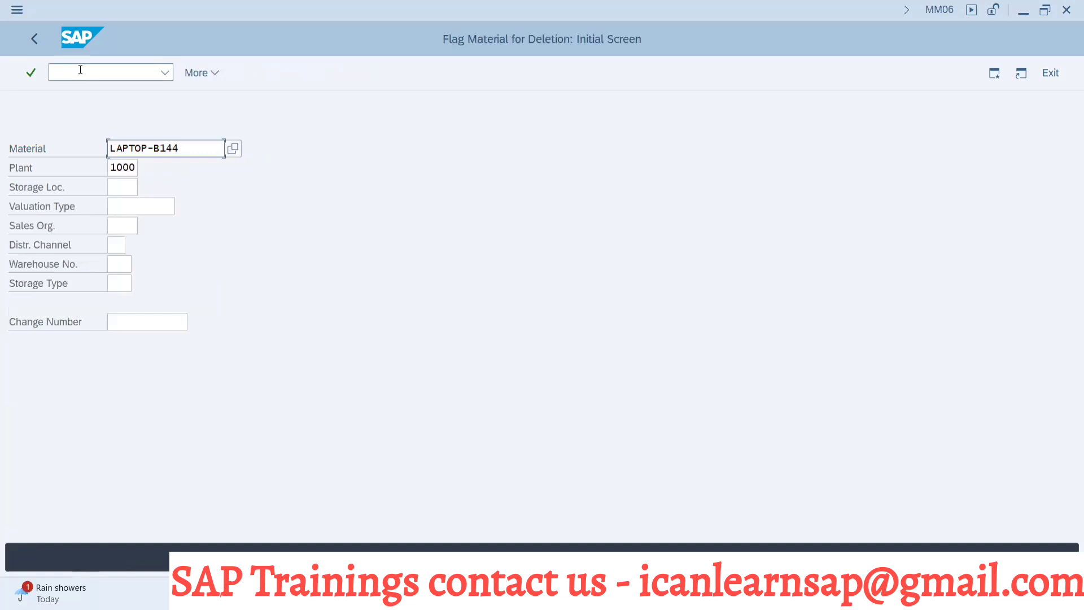
key(Return)
click(31, 149)
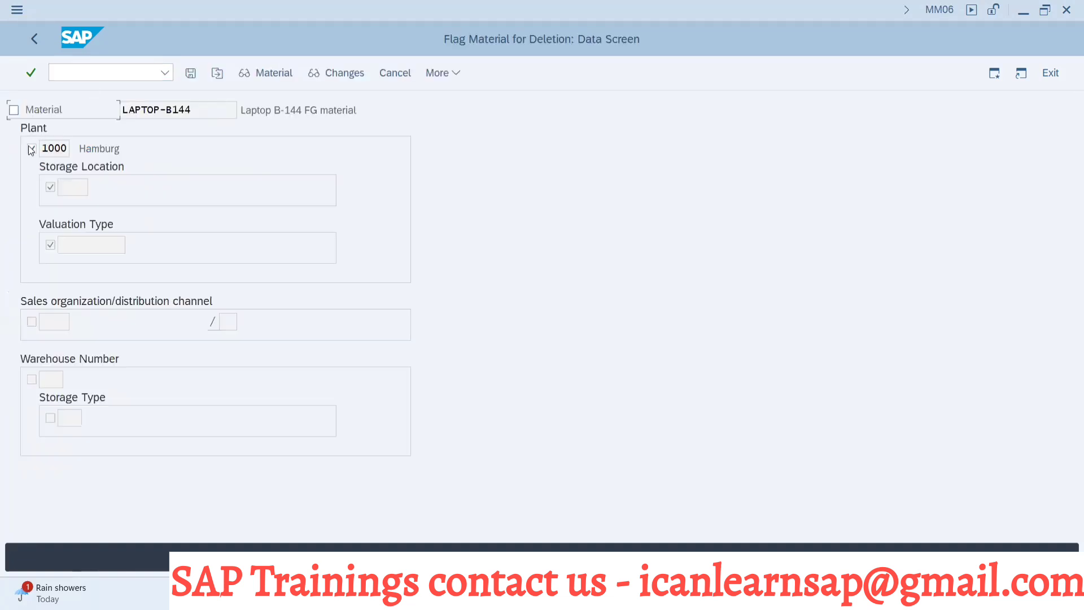
click(31, 149)
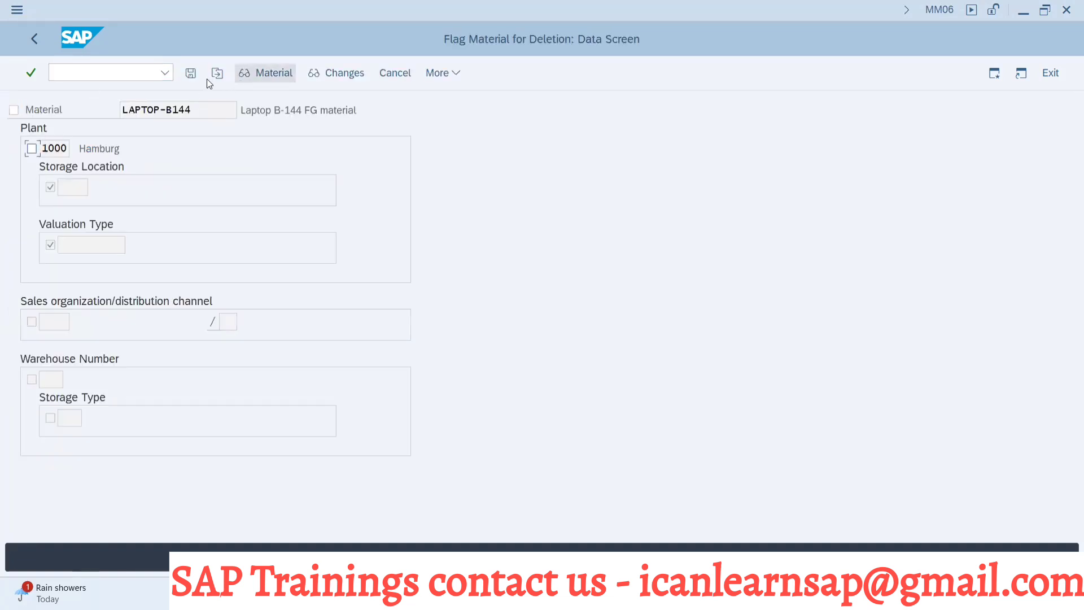
click(192, 74)
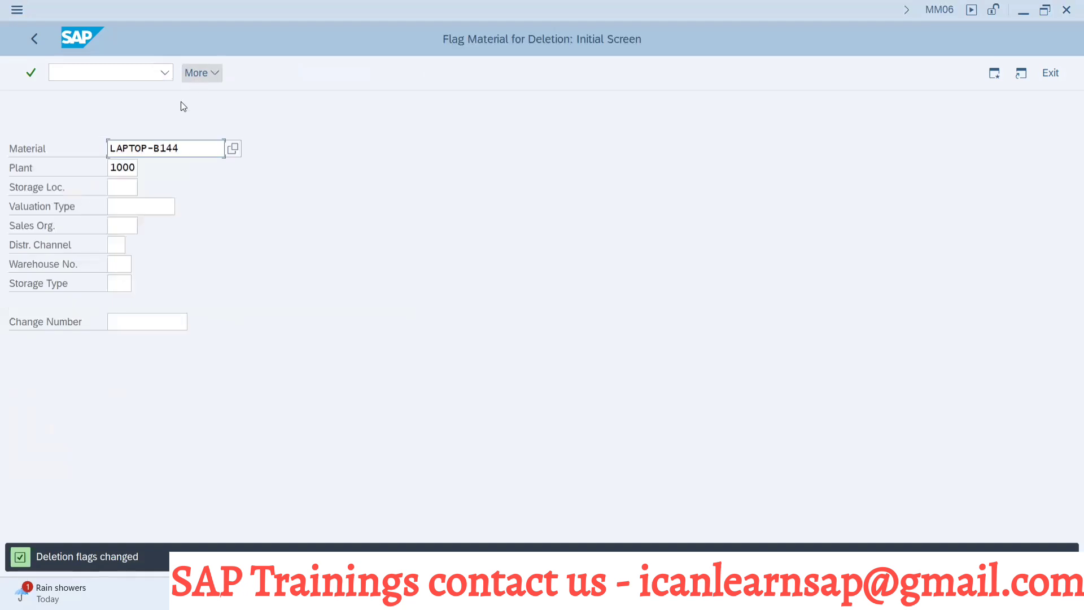
Open the Create Material BOM transaction CS01
click(87, 72)
text(/)
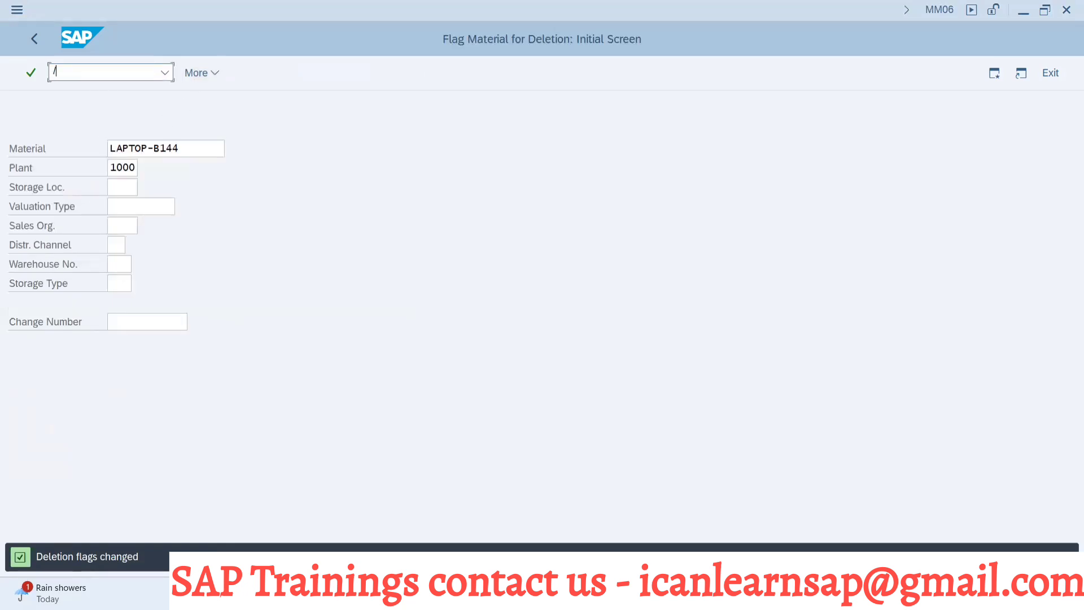
text(ncs01)
key(Return)
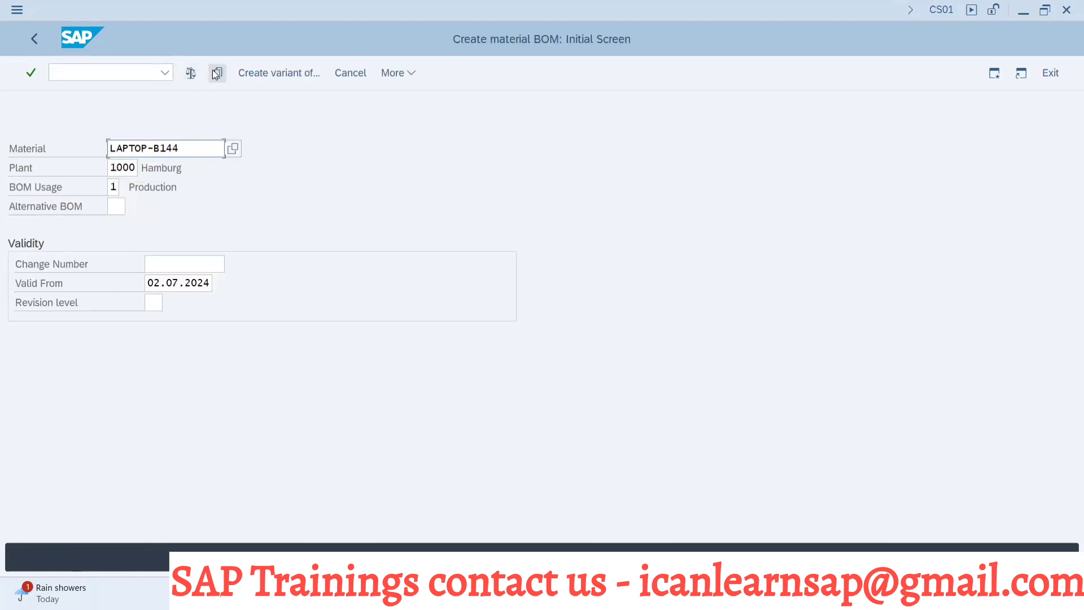
Copy from LAPTOP-B14 and load its alternative BOM 1 as the template
click(216, 73)
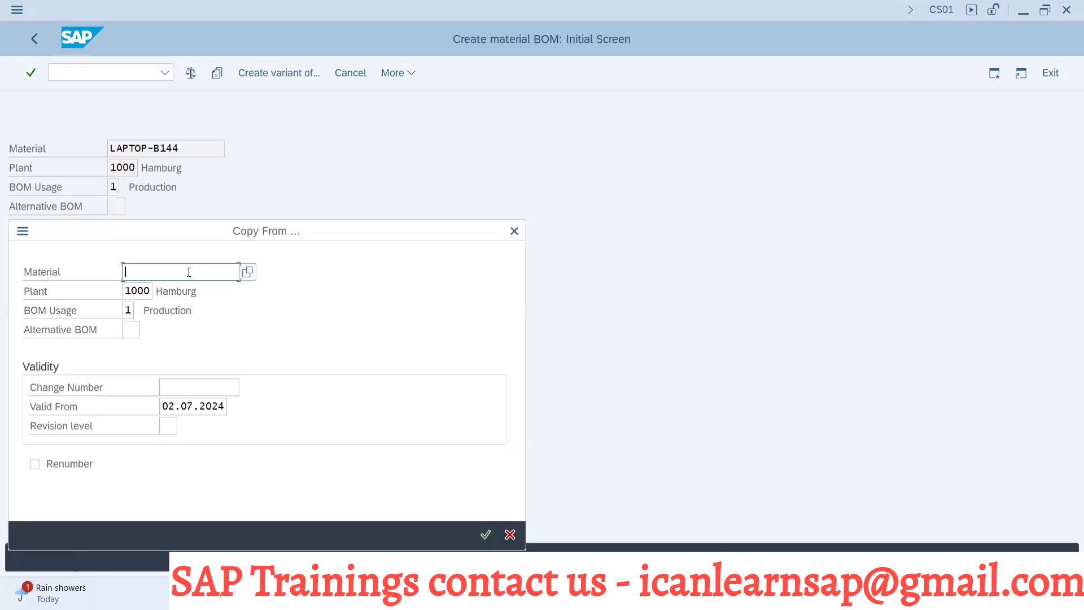
click(189, 271)
click(208, 62)
key(Return)
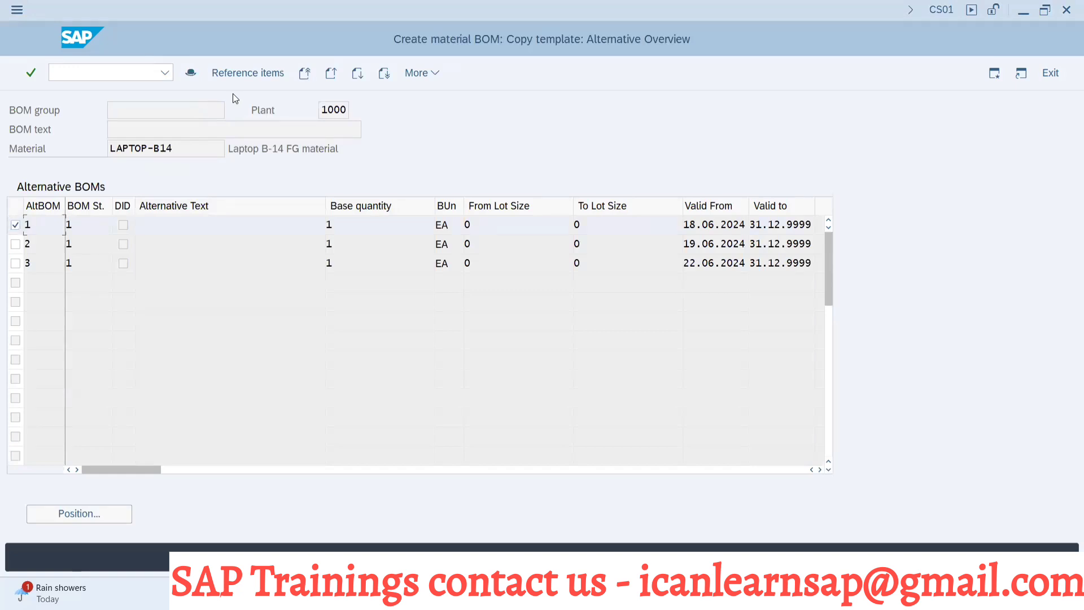
double_click(77, 225)
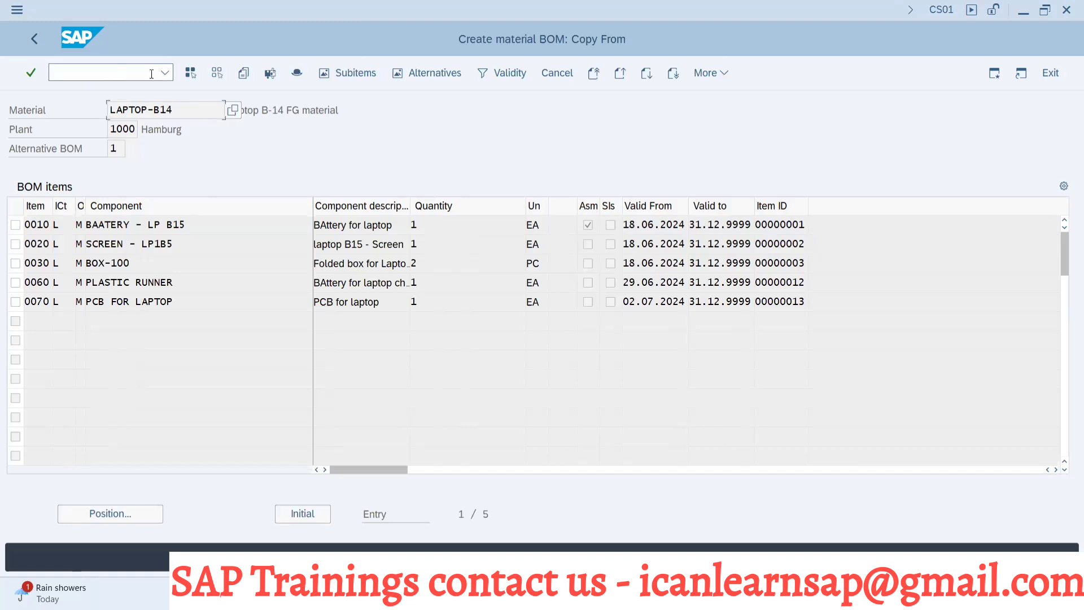
Dismiss the no-items warning, select all five LAPTOP-B14 items and copy them
click(247, 75)
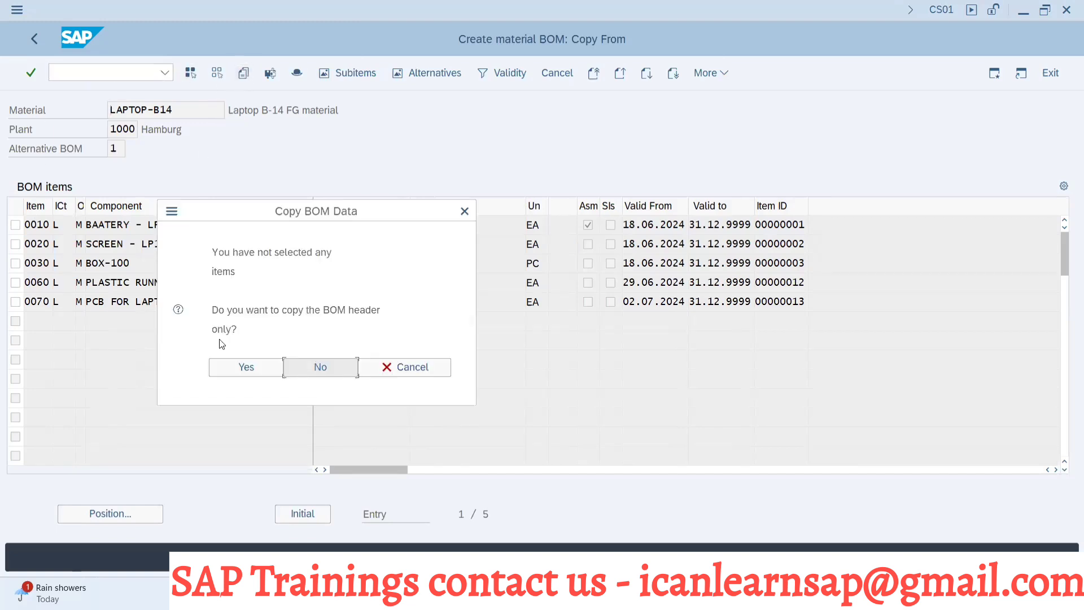
click(467, 214)
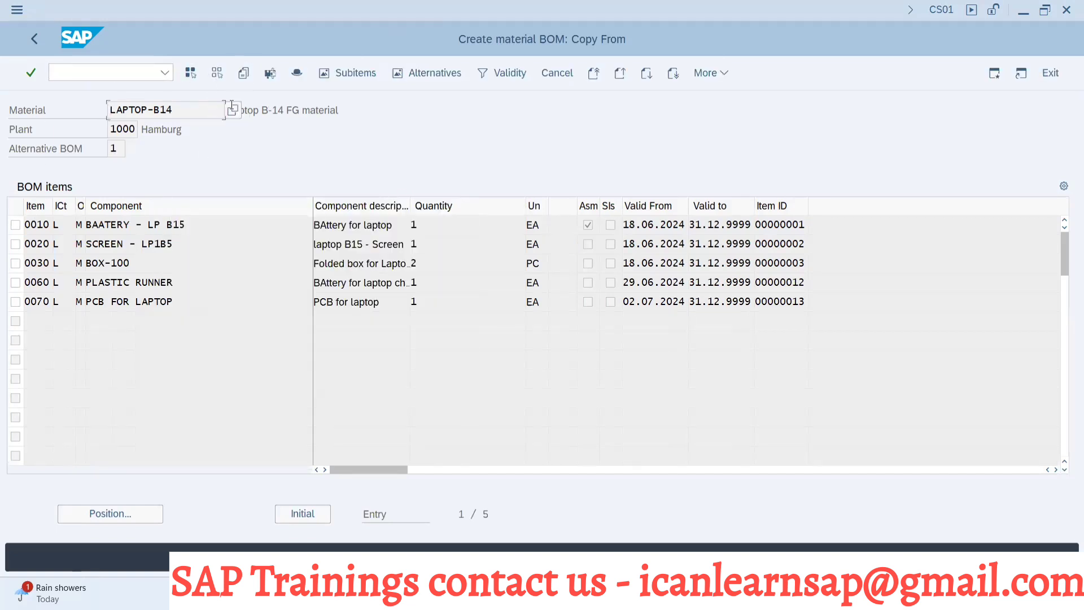
click(190, 76)
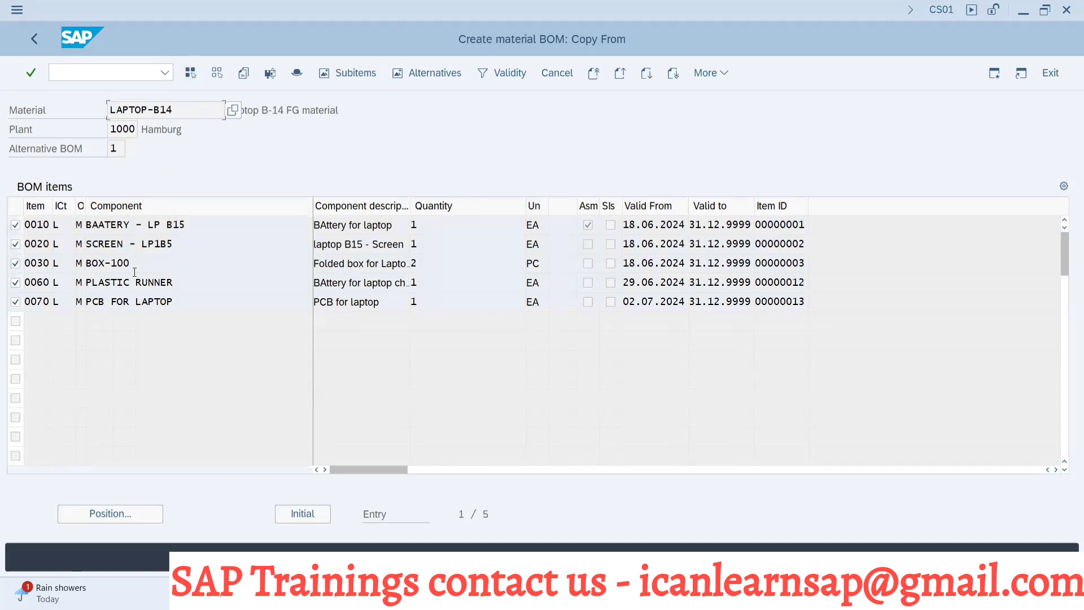
click(243, 74)
Set item 0030 BOX-100 quantity to 1 and save the LAPTOP-B144 BOM
click(363, 327)
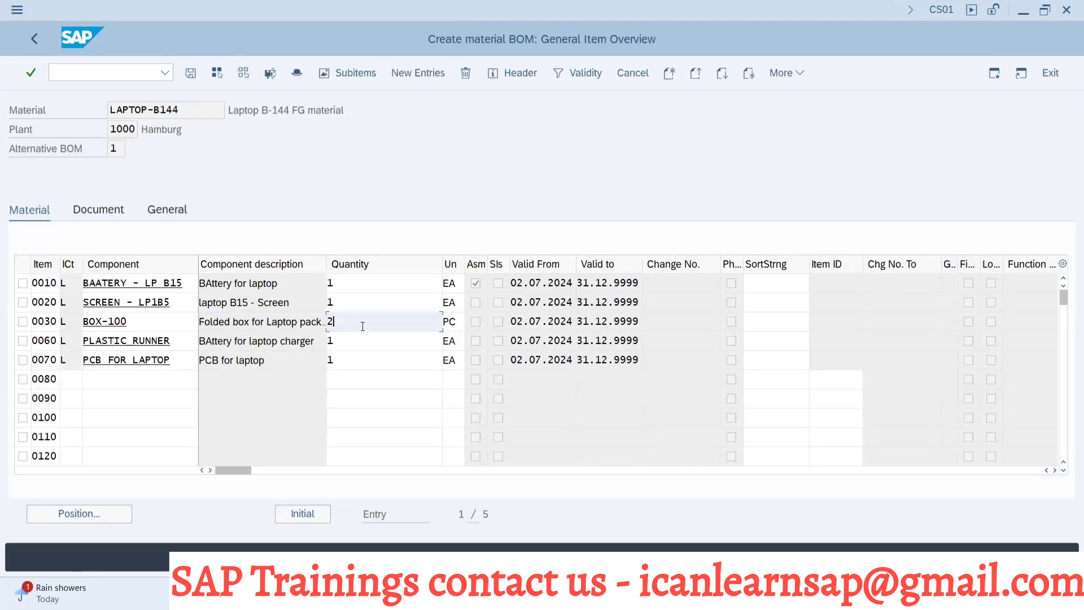
text(=1)
key(BackSpace)
key(BackSpace)
key(BackSpace)
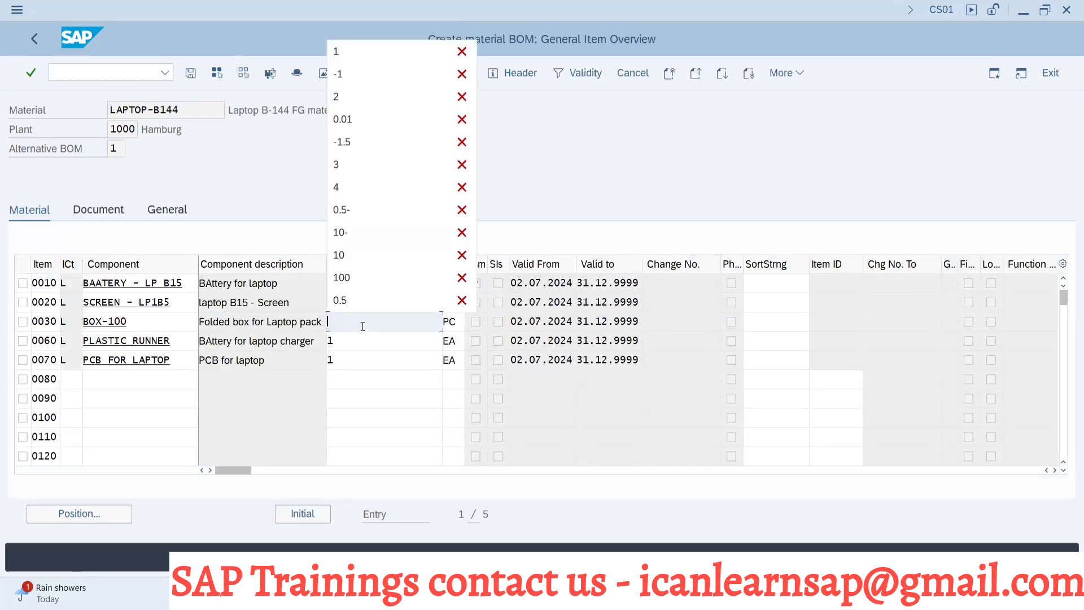
text(1)
click(457, 226)
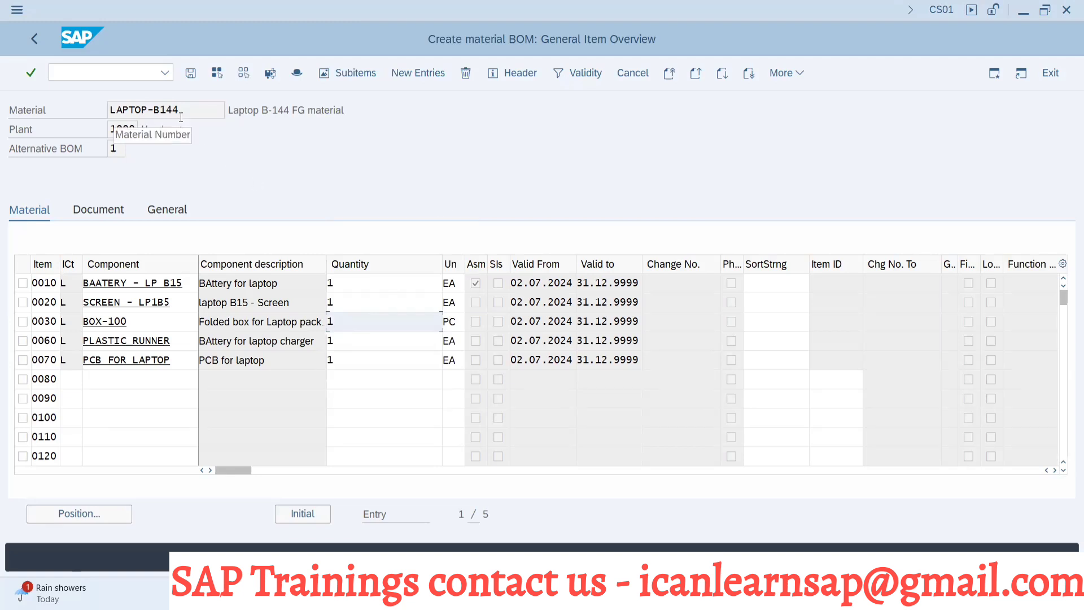
click(193, 73)
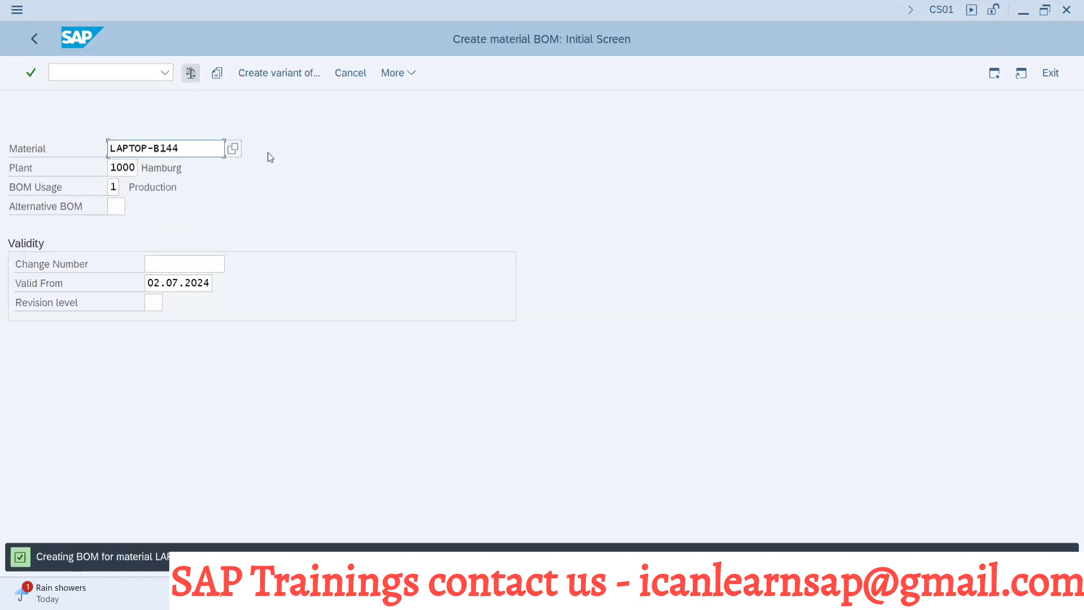
In CS14, set LAPTOP-B14 as secondary material and alternative 1 for both BOMs
click(94, 73)
text(/ncs14)
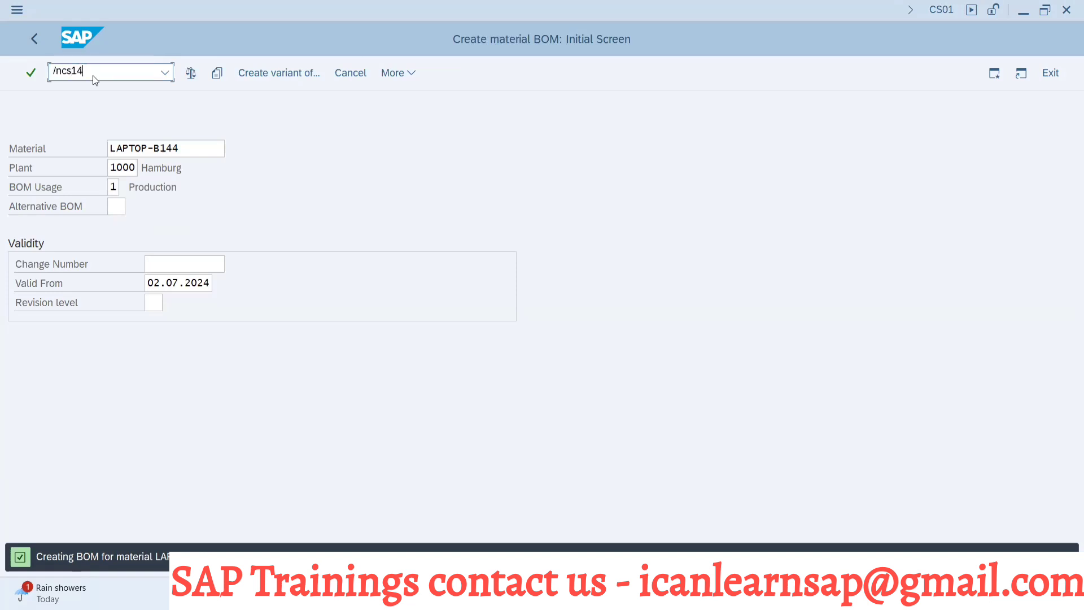
key(Return)
click(428, 133)
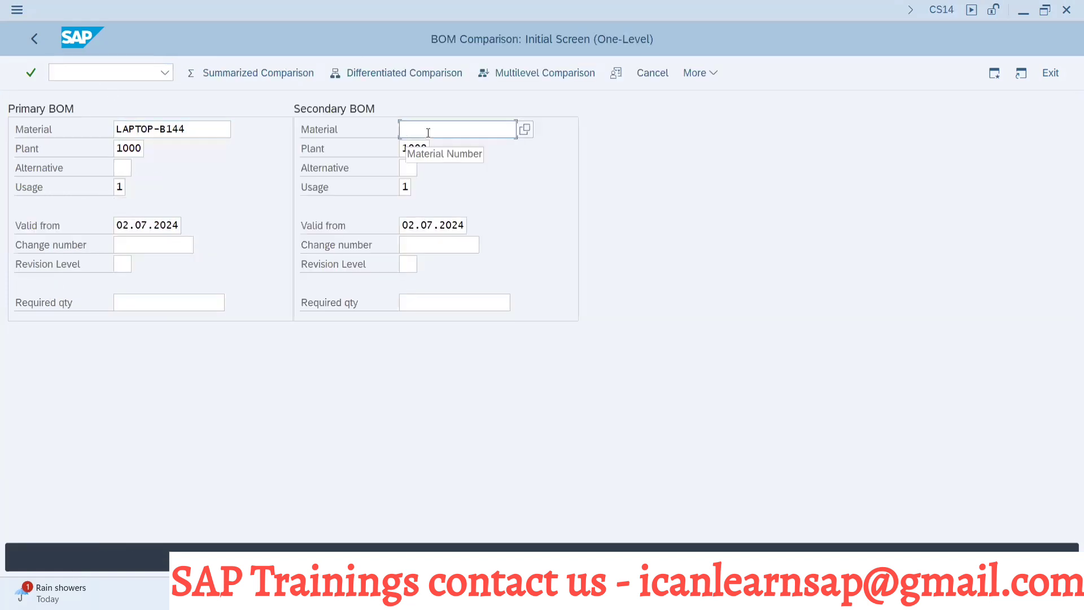
text(L)
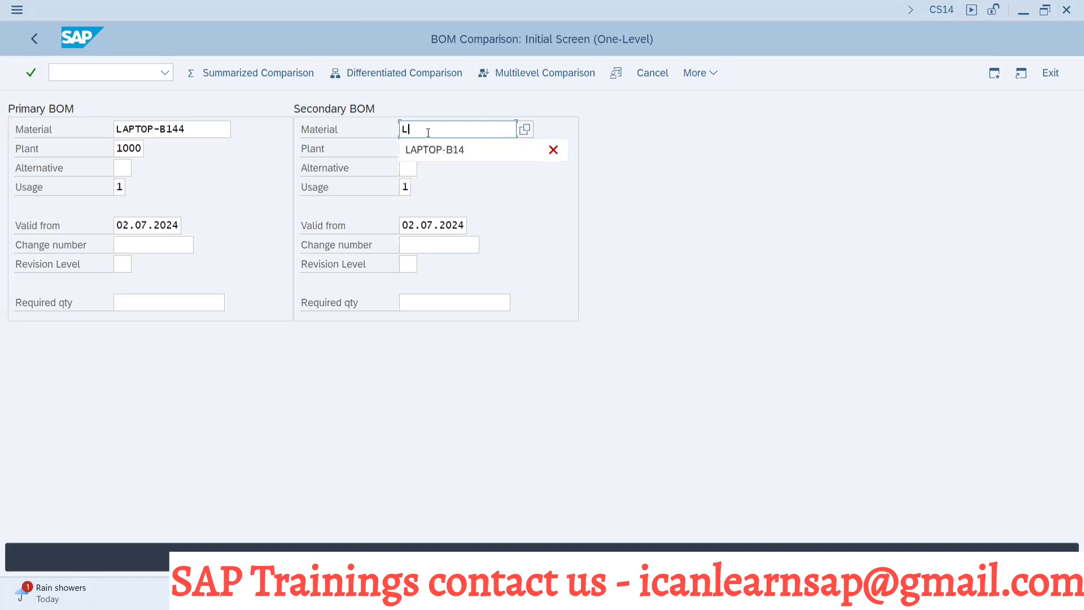
click(434, 150)
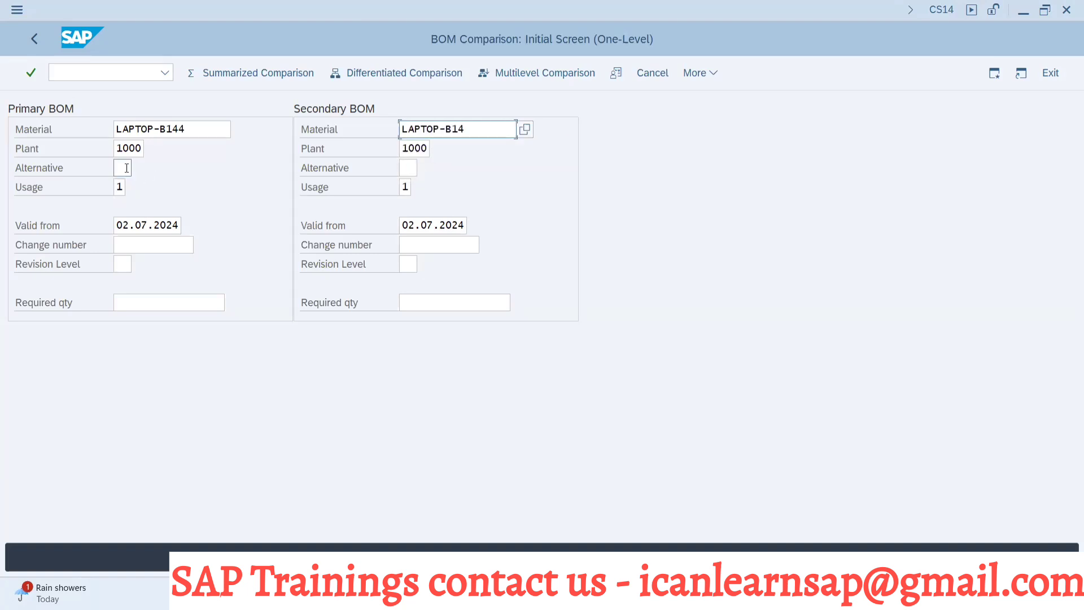
click(127, 167)
text(1)
click(407, 168)
text(1)
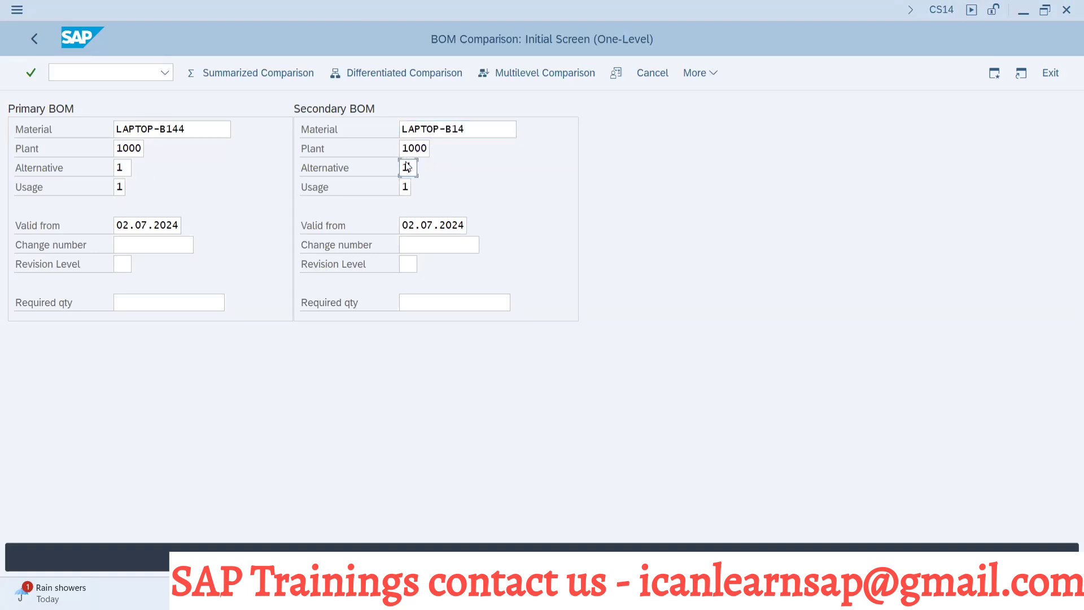
Run the summarized comparison showing BOX-100 at 1 versus 2, then view LAPTOP-B14's BOM
click(257, 77)
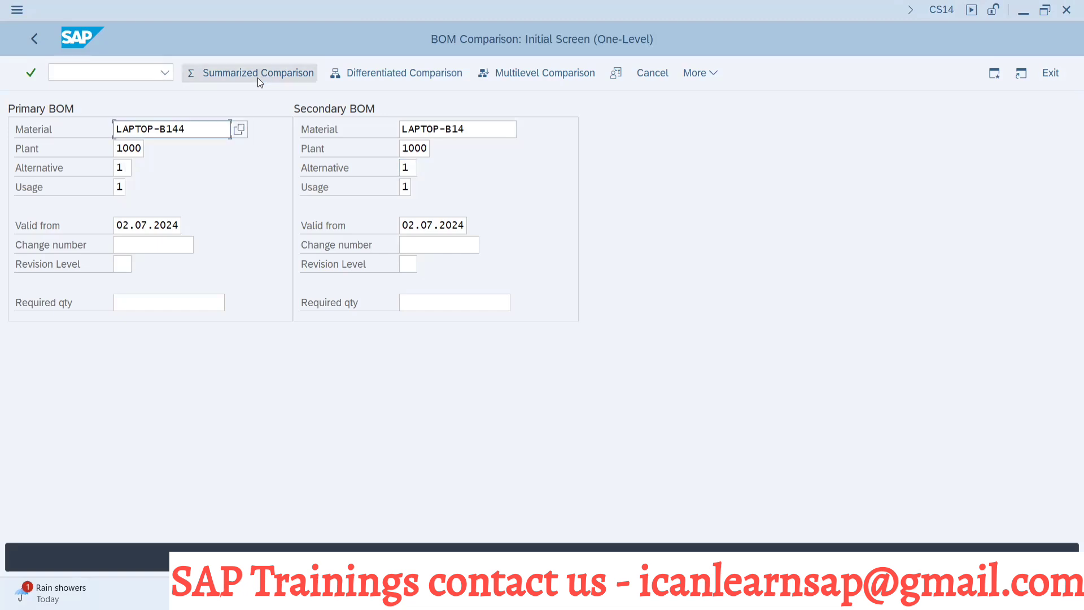
click(289, 79)
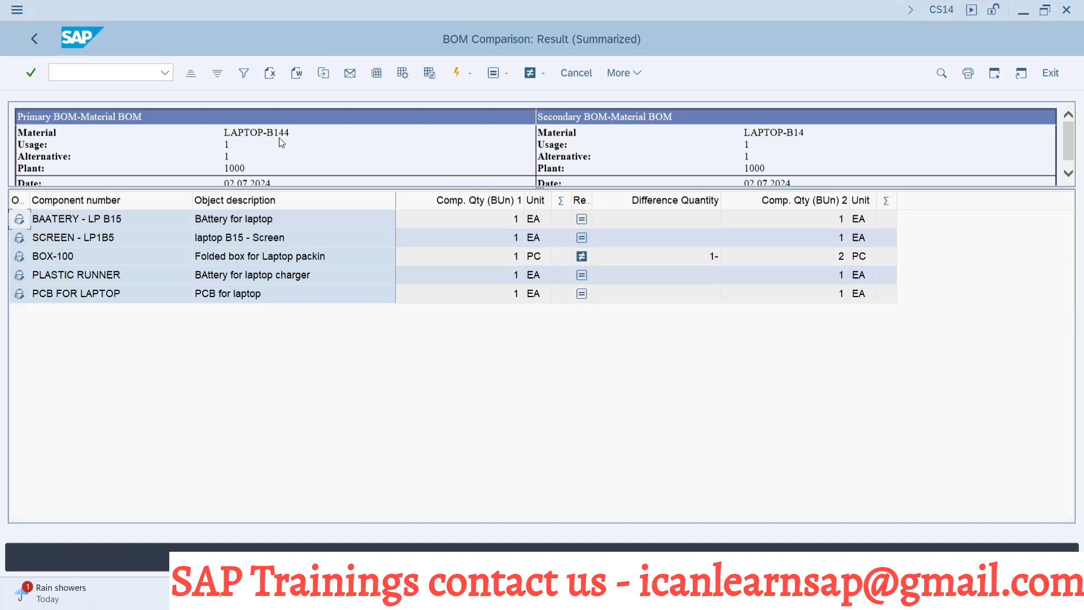
key(alt+Tab)
key(alt+Tab)
key(alt+Tab)
key(alt+Tab)
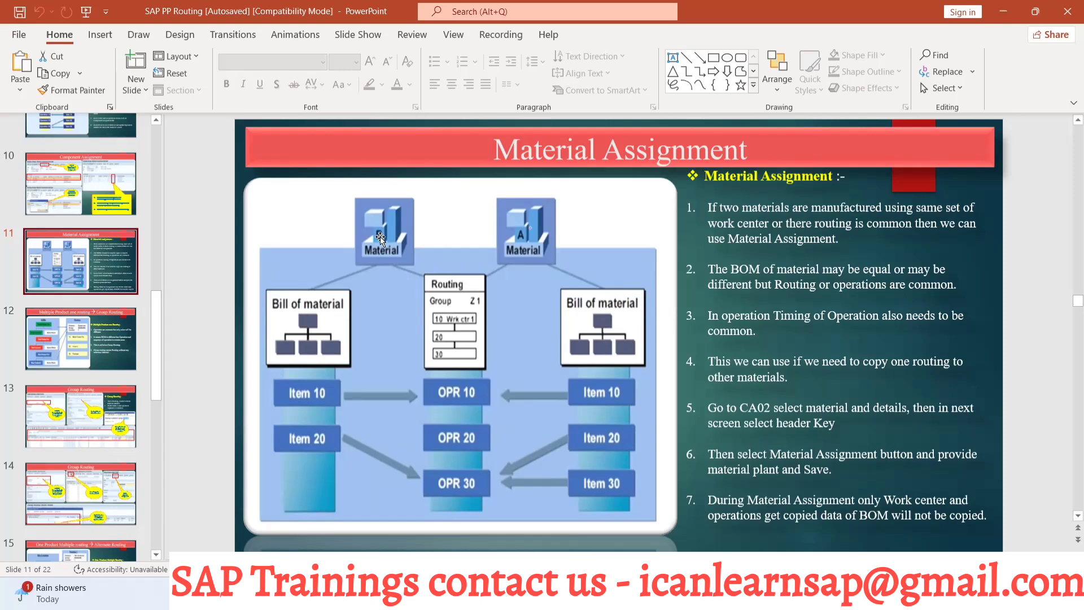
key(alt+Tab)
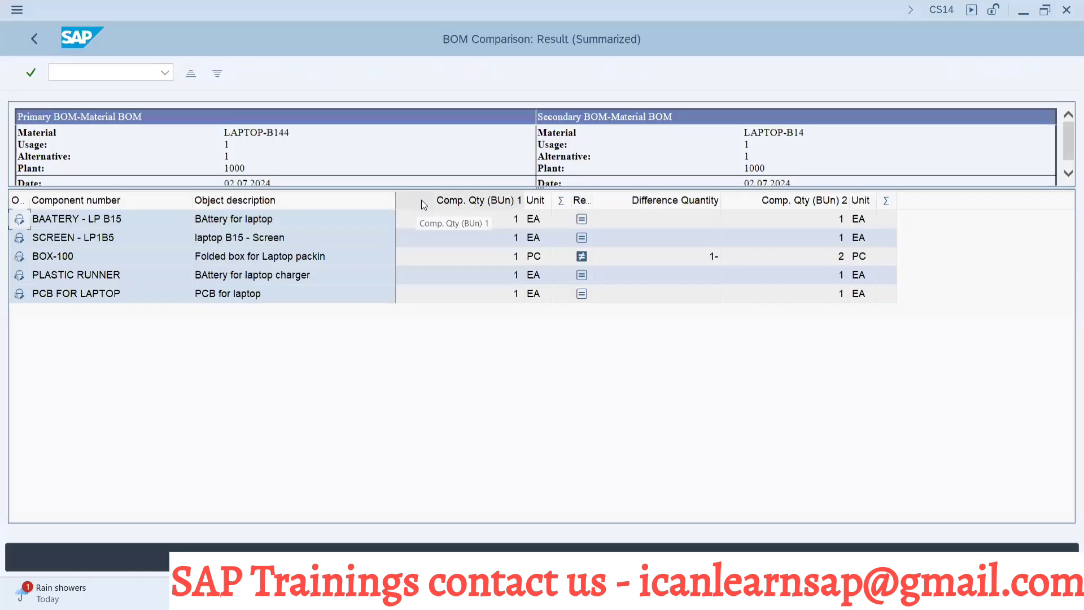
key(alt+Tab)
key(alt+Tab)
key(alt+Tab)
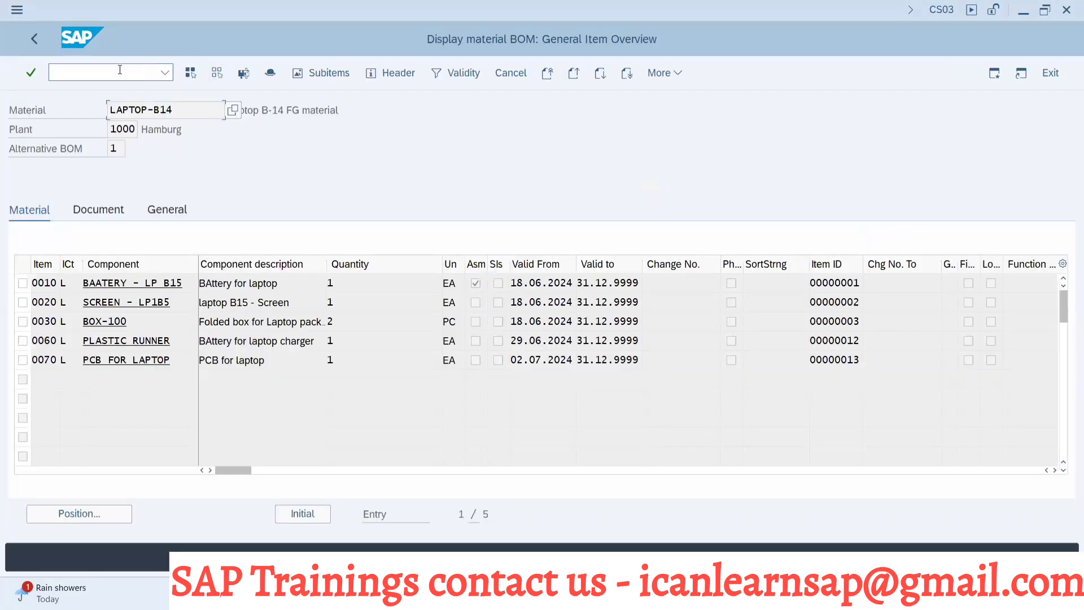
In CA03, show the header of LAPTOP-B14's plant 1000 routing using task list status 4
click(119, 70)
text(/nca03)
key(Return)
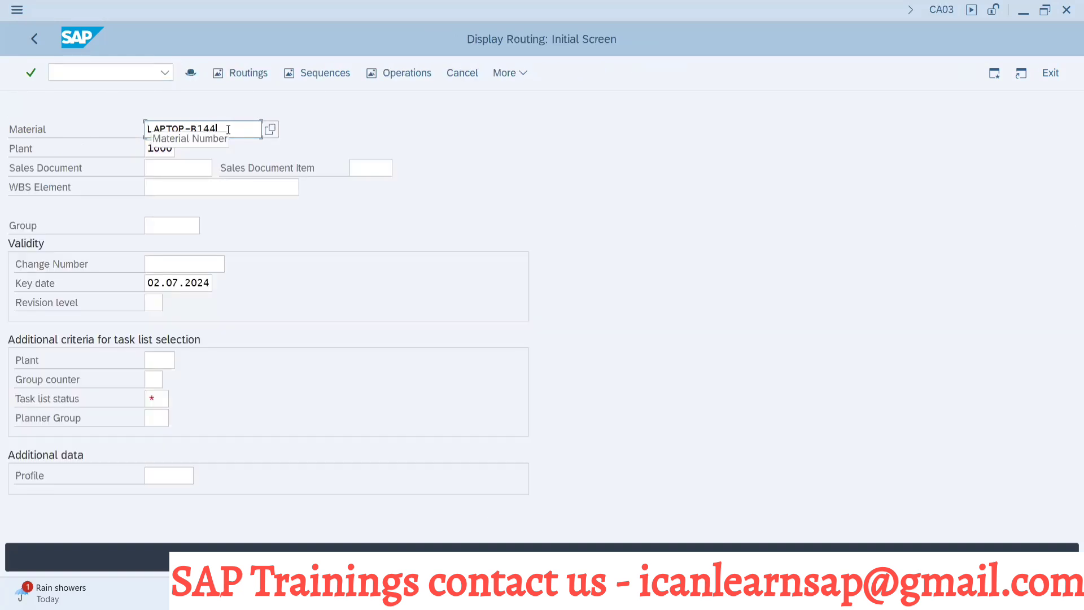
key(BackSpace)
key(Return)
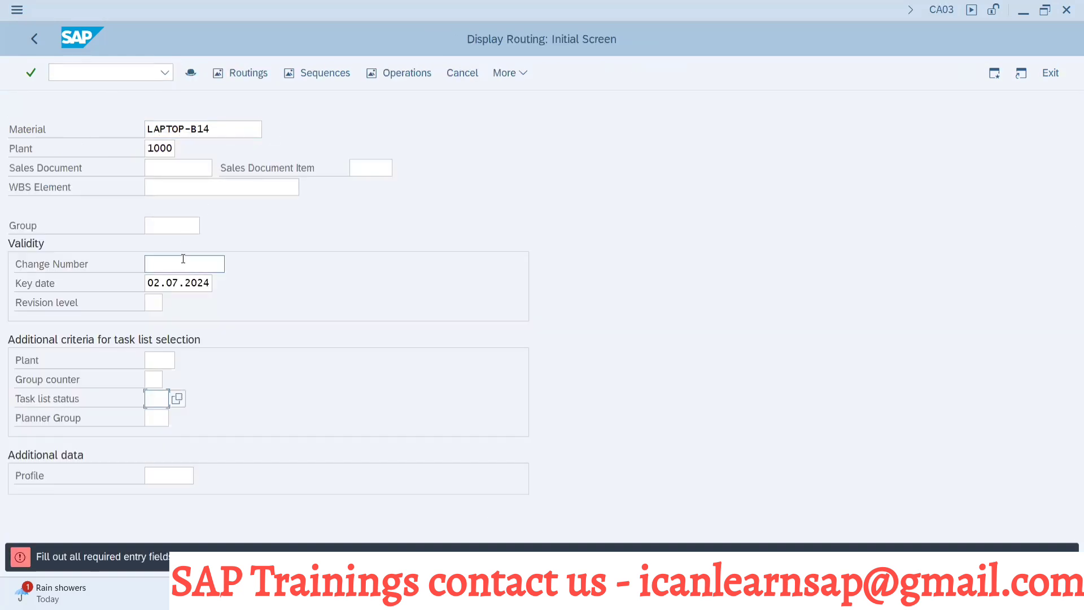
text(4)
key(Return)
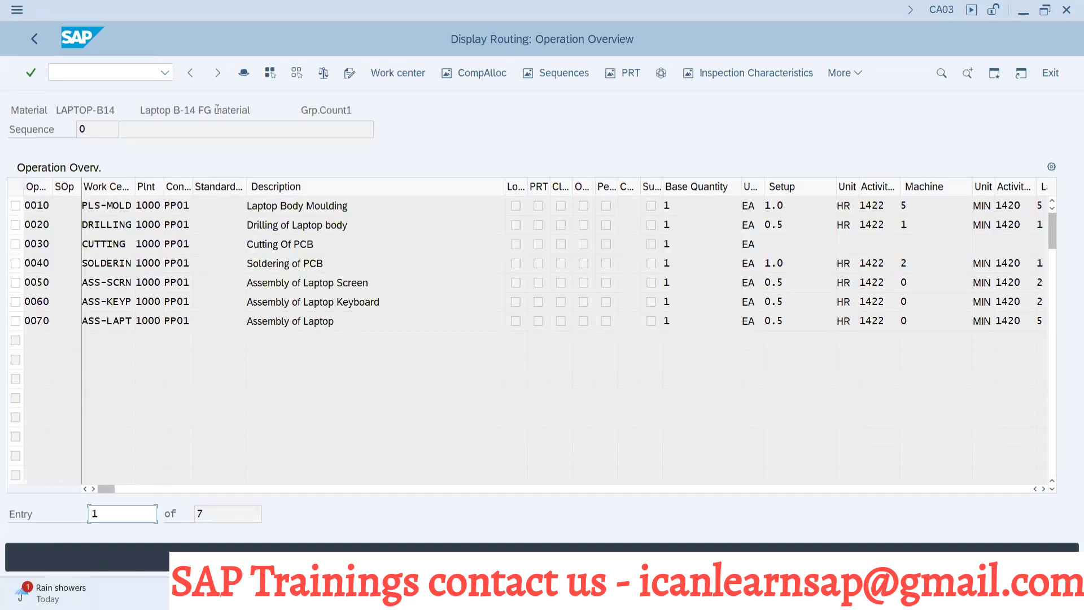
click(243, 74)
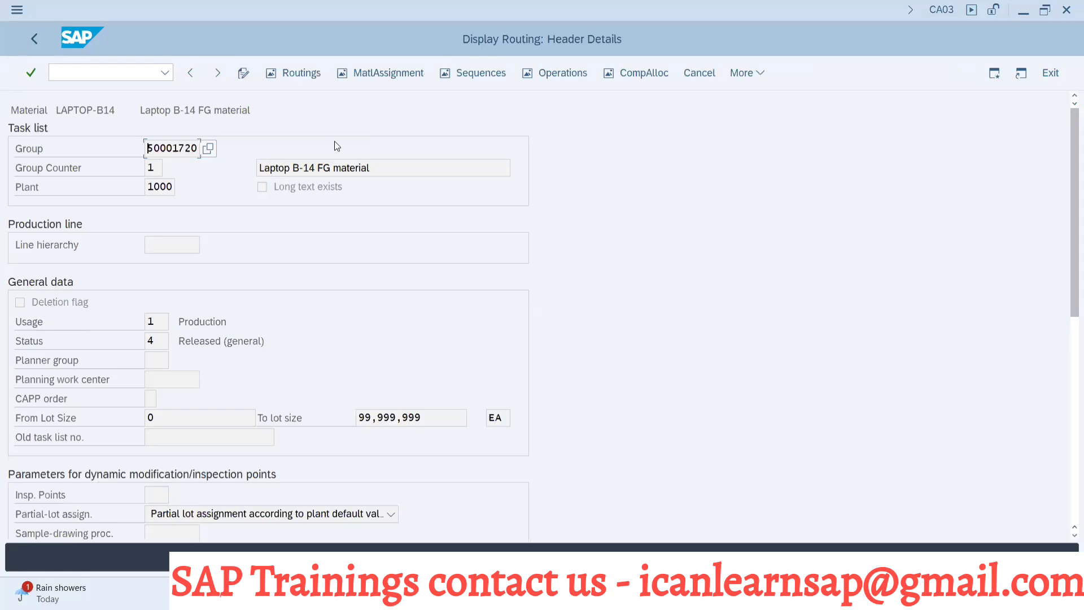
key(alt+Tab)
key(alt+Tab)
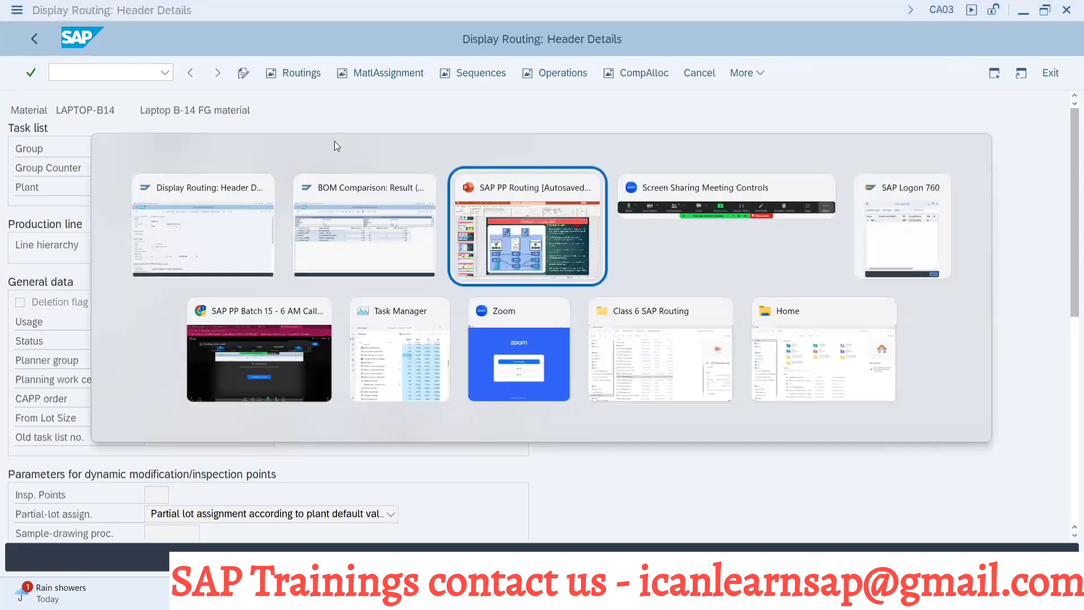